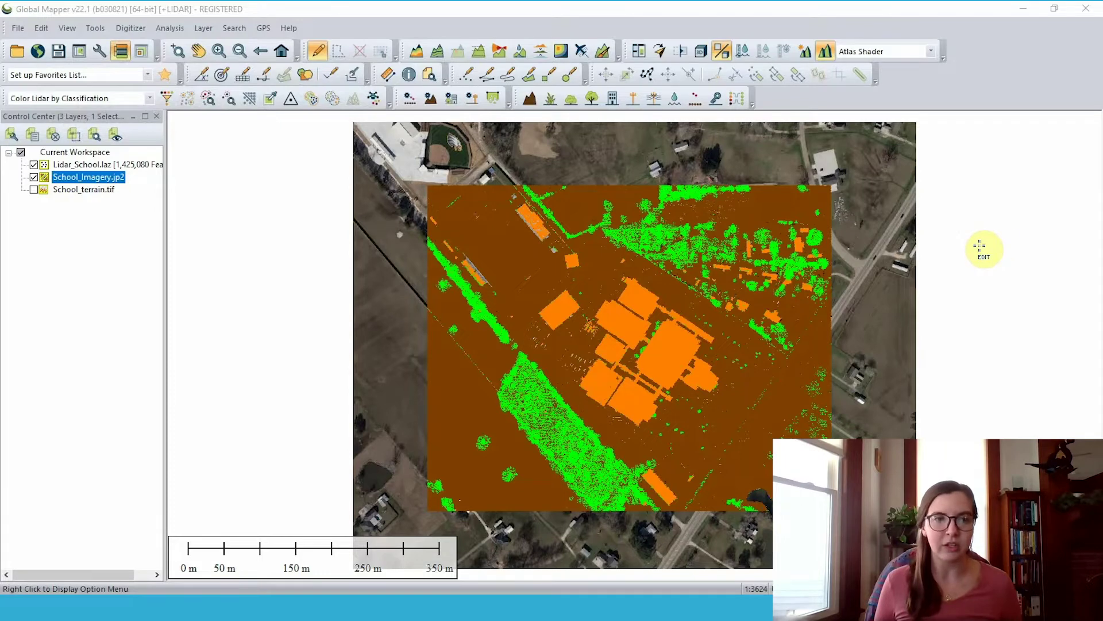
# Hide the Lidar_School.laz layer so only the School_Imagery.jp2 aerial image shows.
pyautogui.click(34, 165)
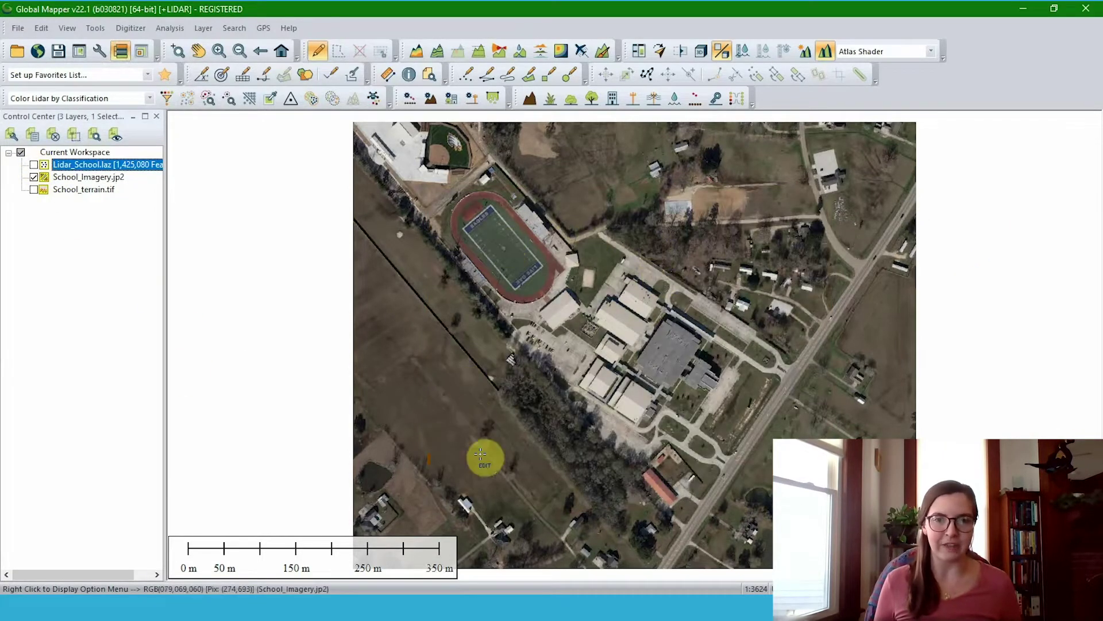
pyautogui.click(34, 165)
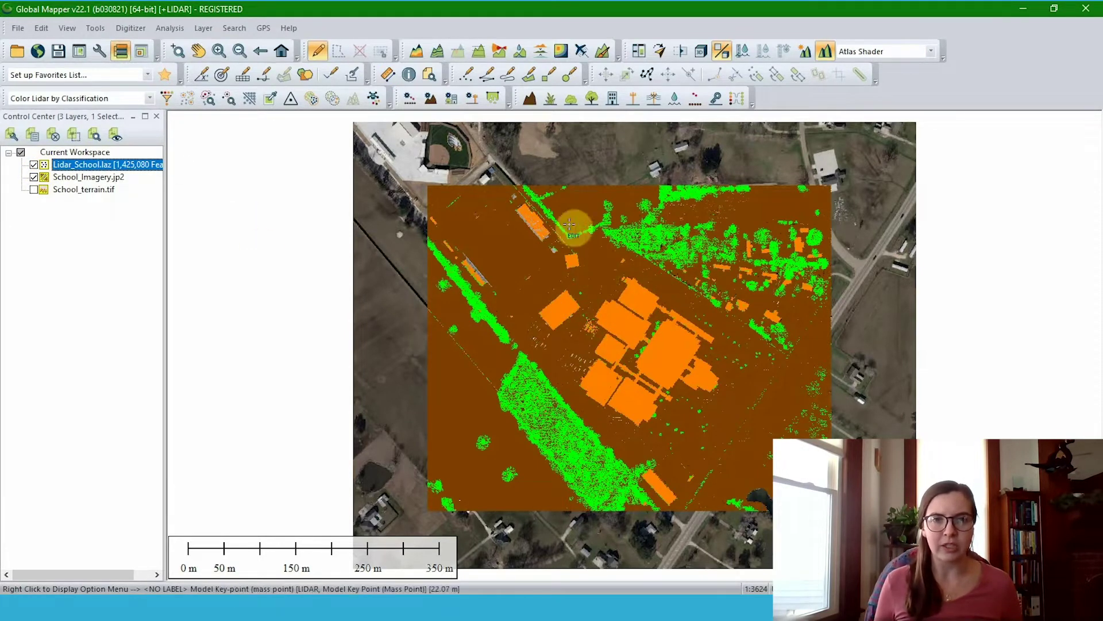
pyautogui.scroll(3, 519, 350)
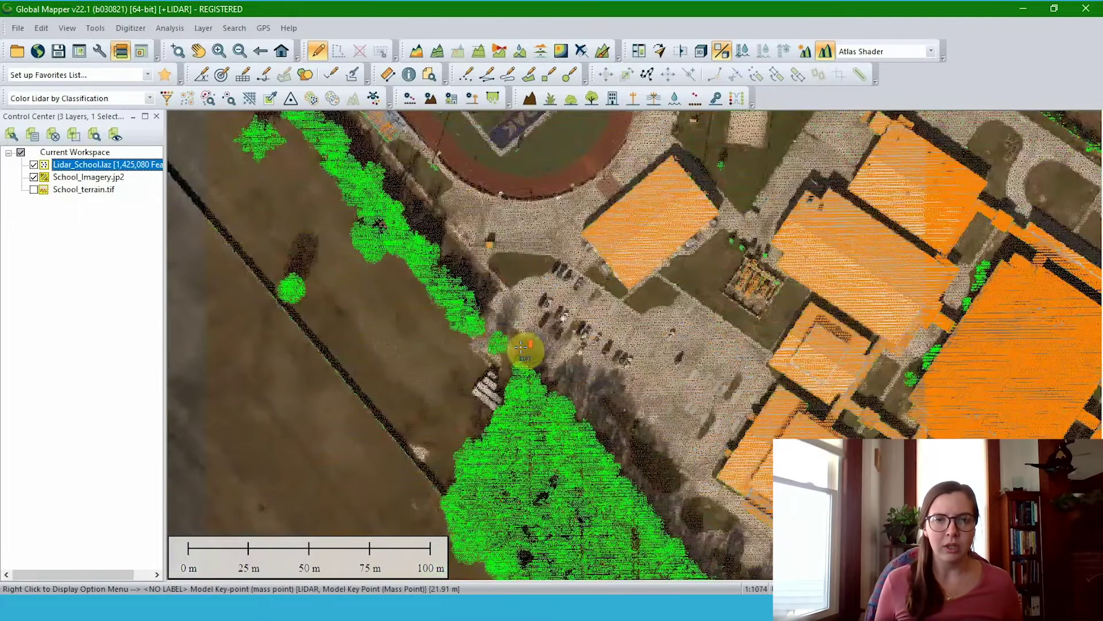
pyautogui.scroll(2, 521, 346)
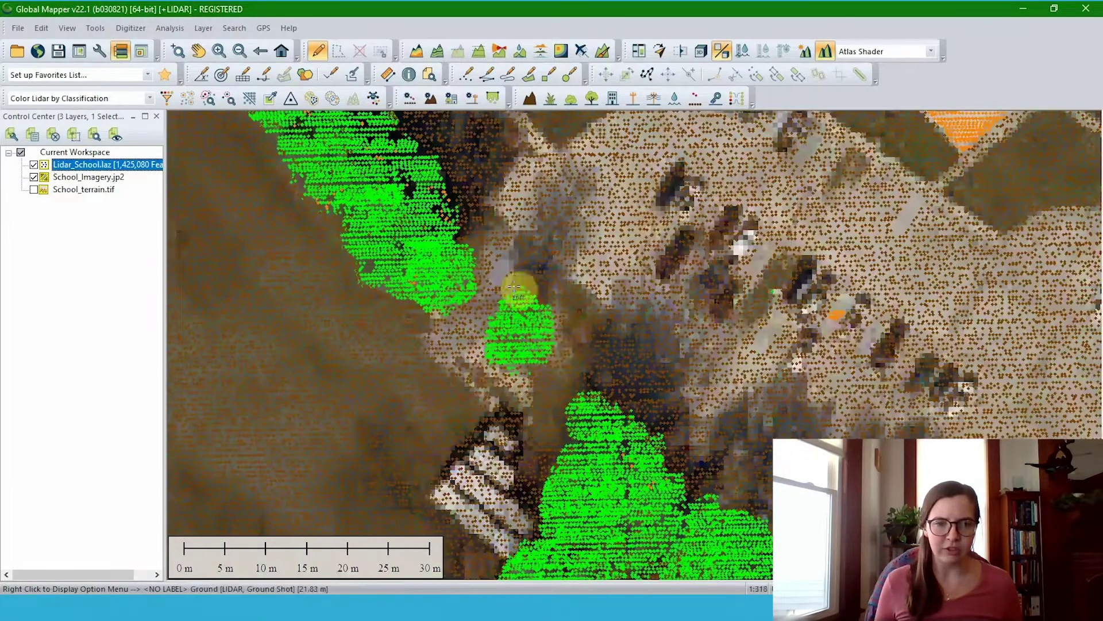
pyautogui.click(475, 53)
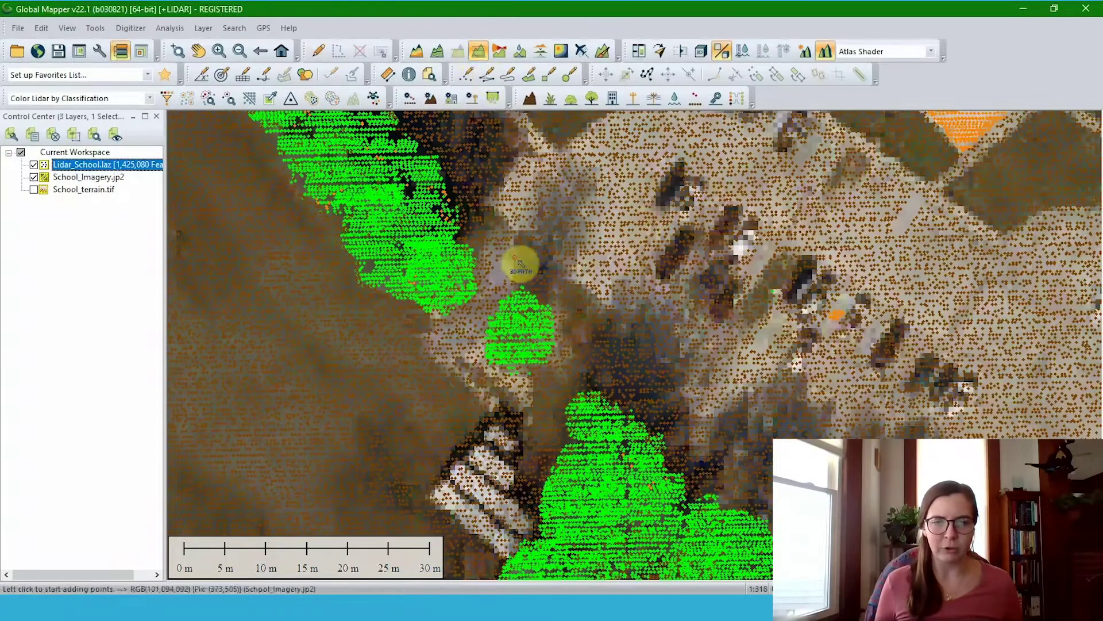
pyautogui.click(555, 254)
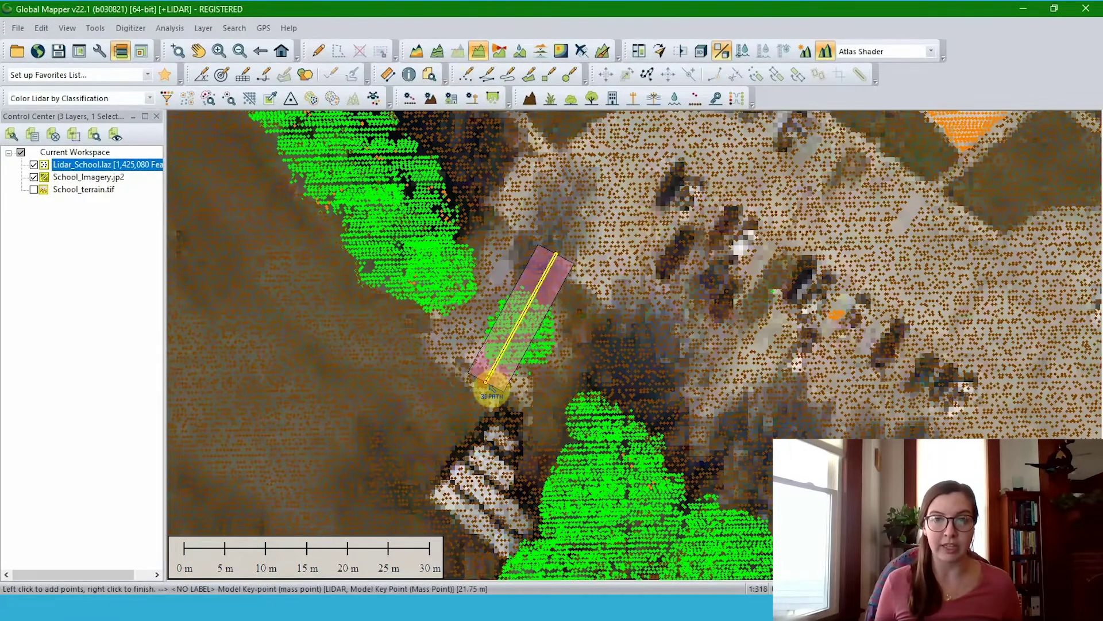
pyautogui.rightClick(485, 381)
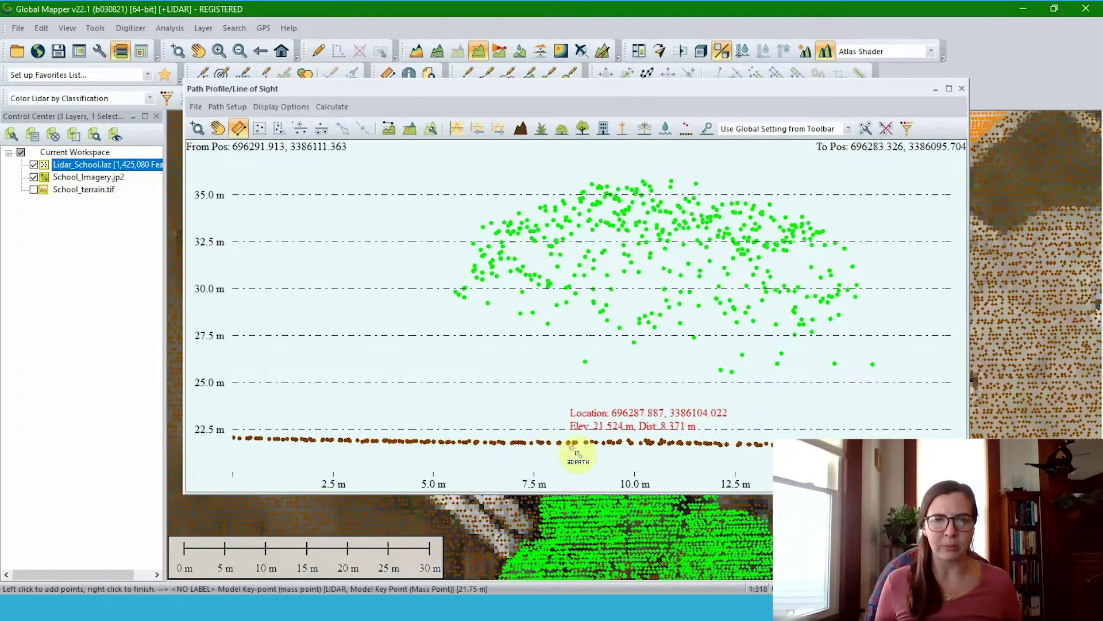
pyautogui.moveTo(690, 93); pyautogui.dragTo(620, 104)
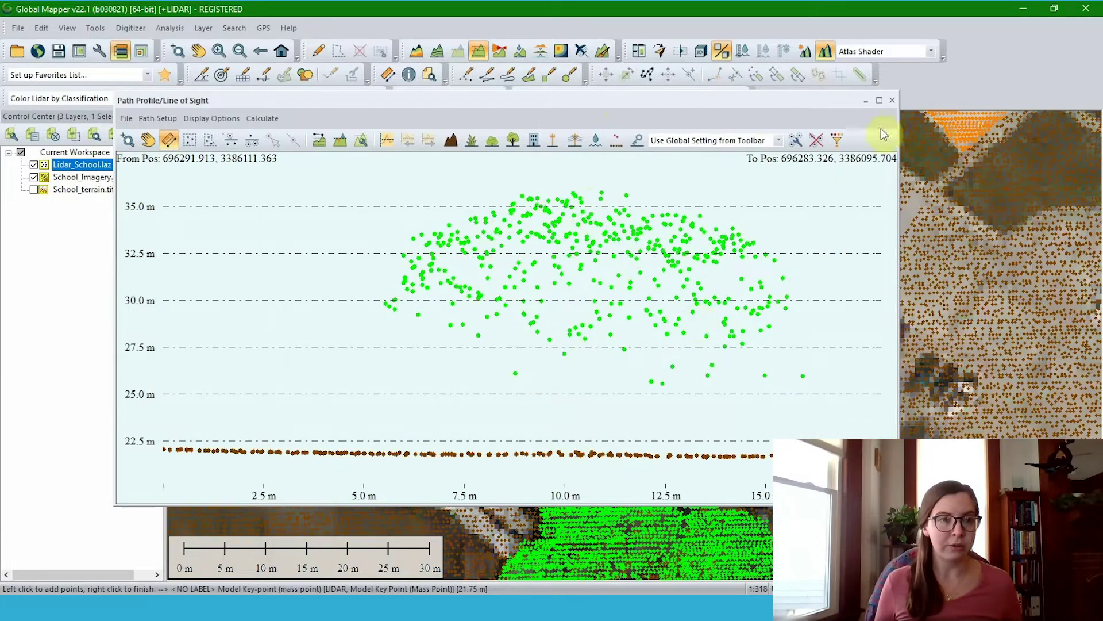
pyautogui.click(893, 102)
pyautogui.scroll(-5, 788, 247)
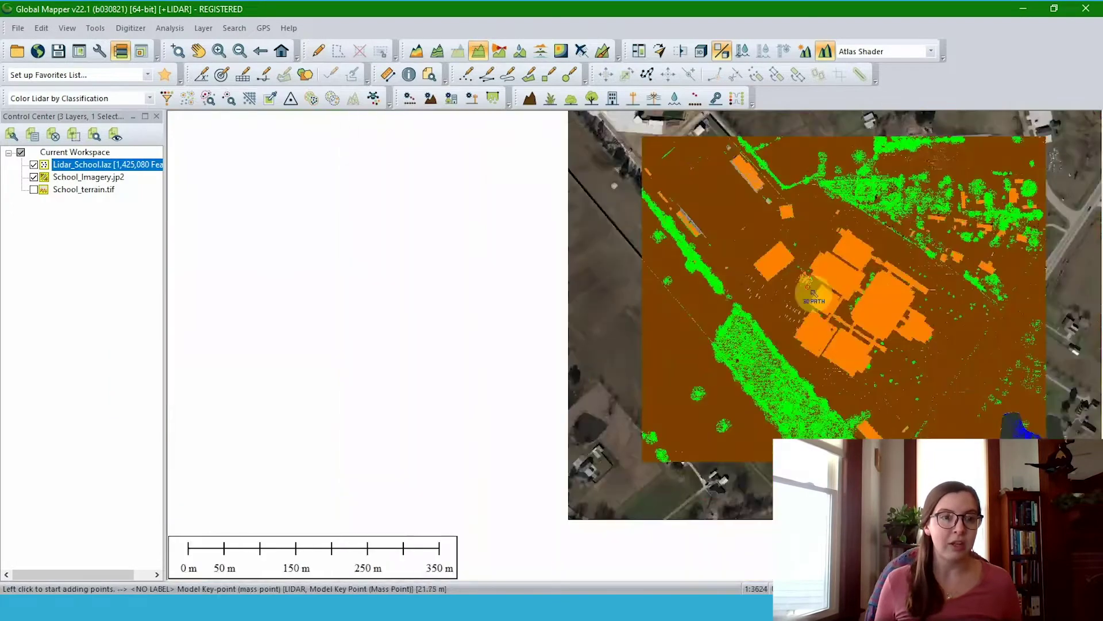
pyautogui.click(281, 51)
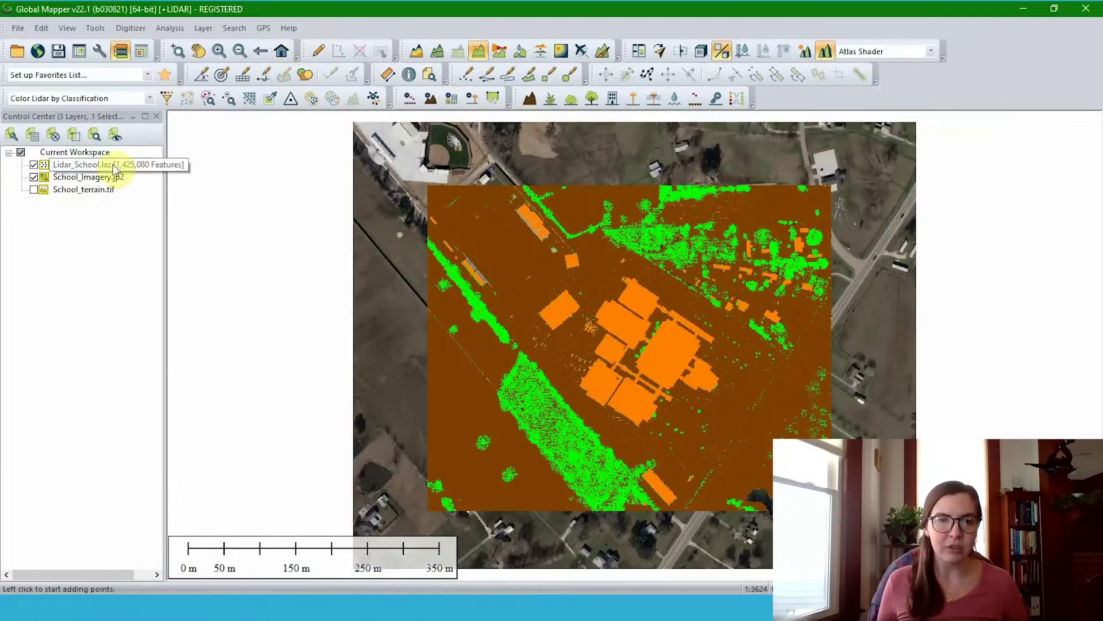
pyautogui.rightClick(96, 167)
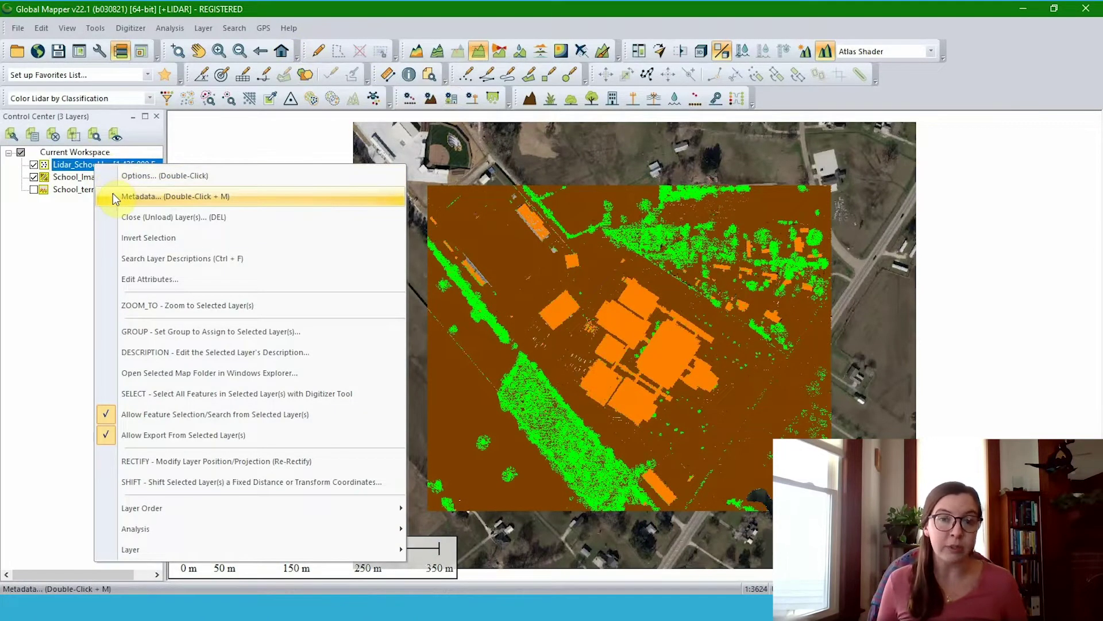
pyautogui.click(112, 196)
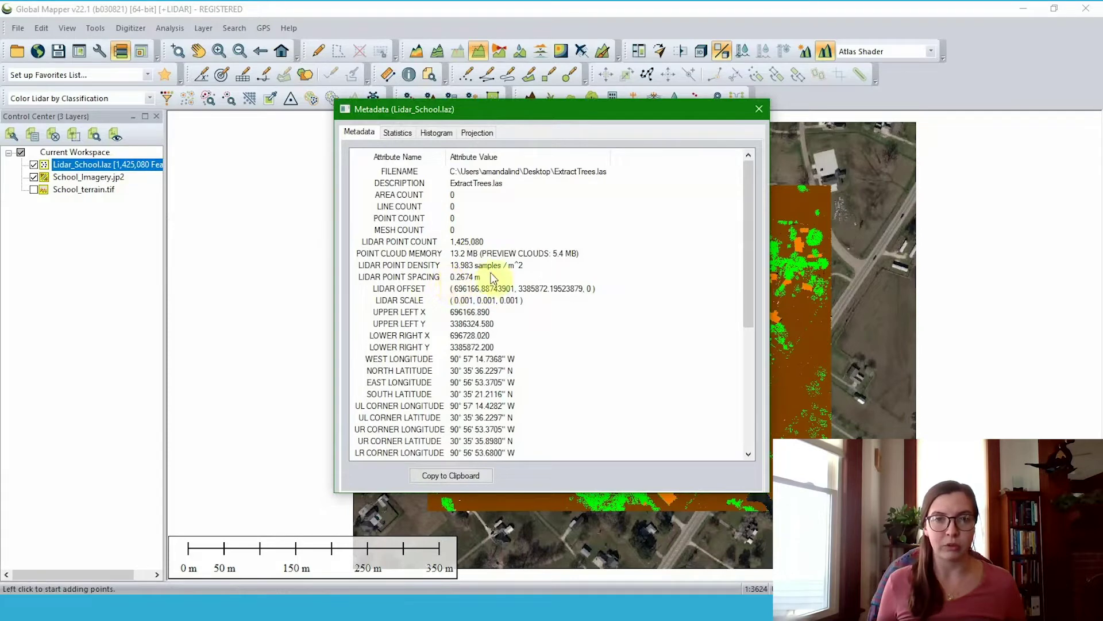
pyautogui.click(759, 109)
pyautogui.scroll(1, 673, 278)
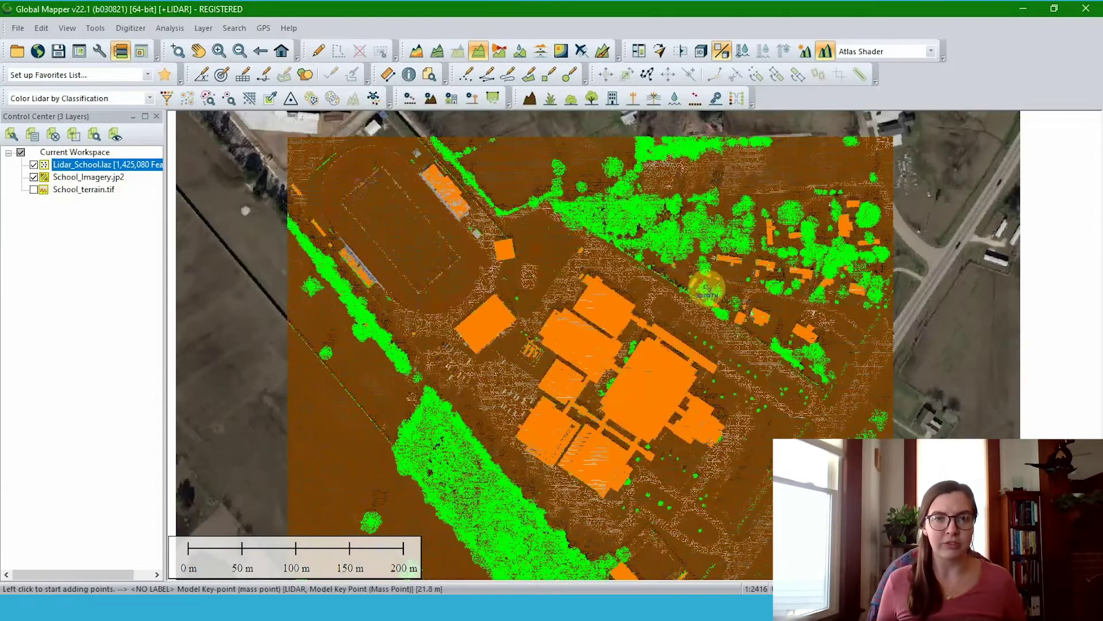
pyautogui.scroll(-1, 673, 277)
pyautogui.scroll(1, 673, 278)
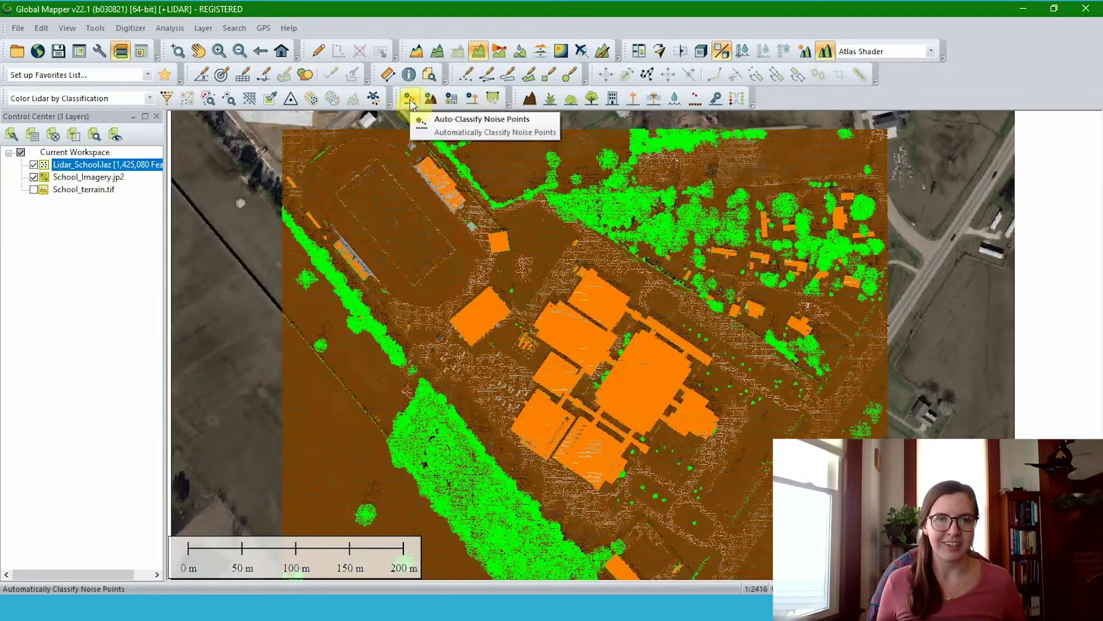
# In Lidar Feature Extraction Settings, set tree resolution to 1 point spacing and minimum tree height to 3.
pyautogui.click(494, 102)
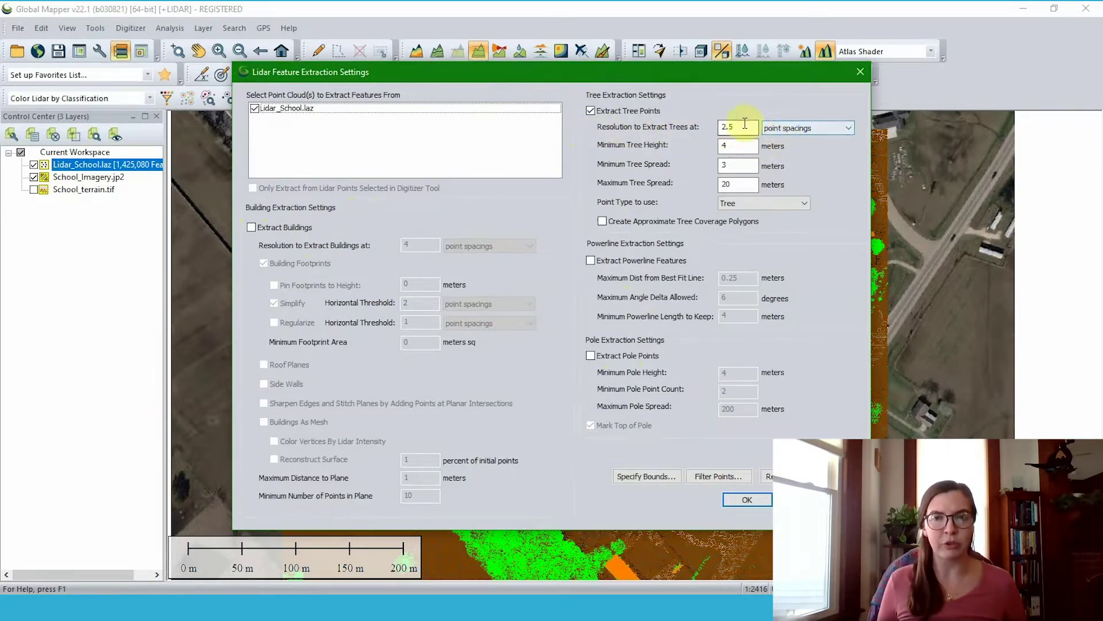
pyautogui.doubleClick(745, 125)
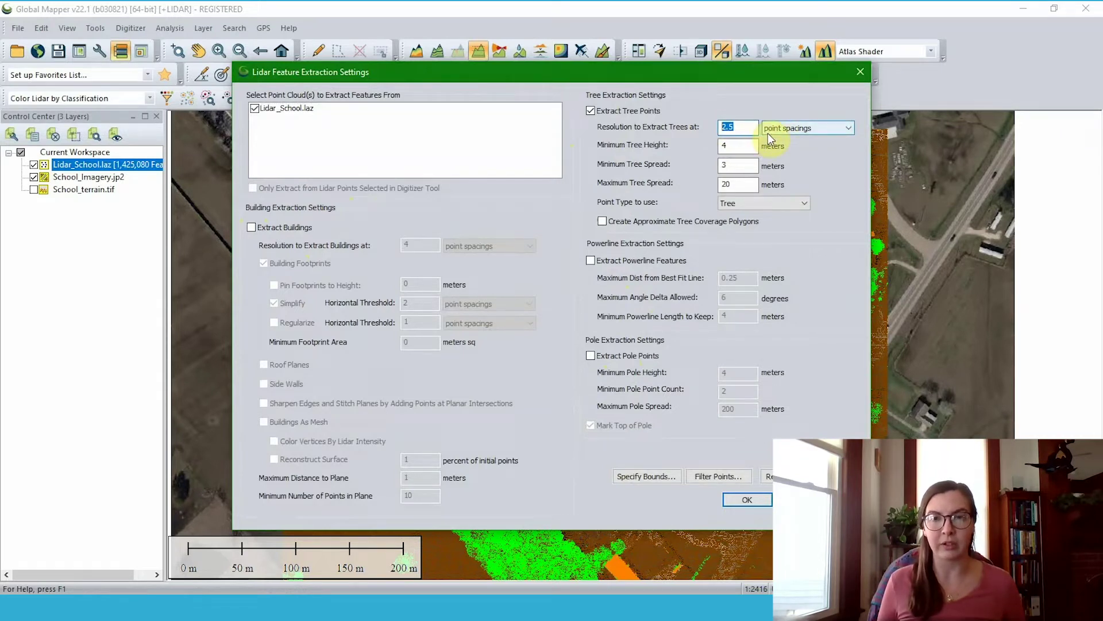
pyautogui.write('1')
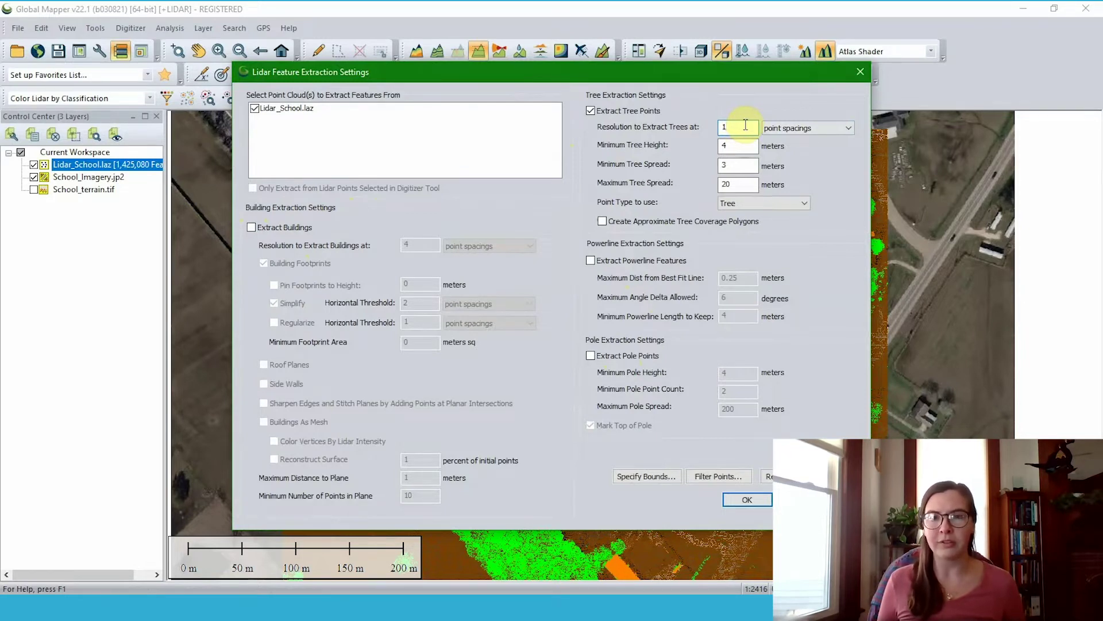
pyautogui.moveTo(748, 125); pyautogui.dragTo(718, 126)
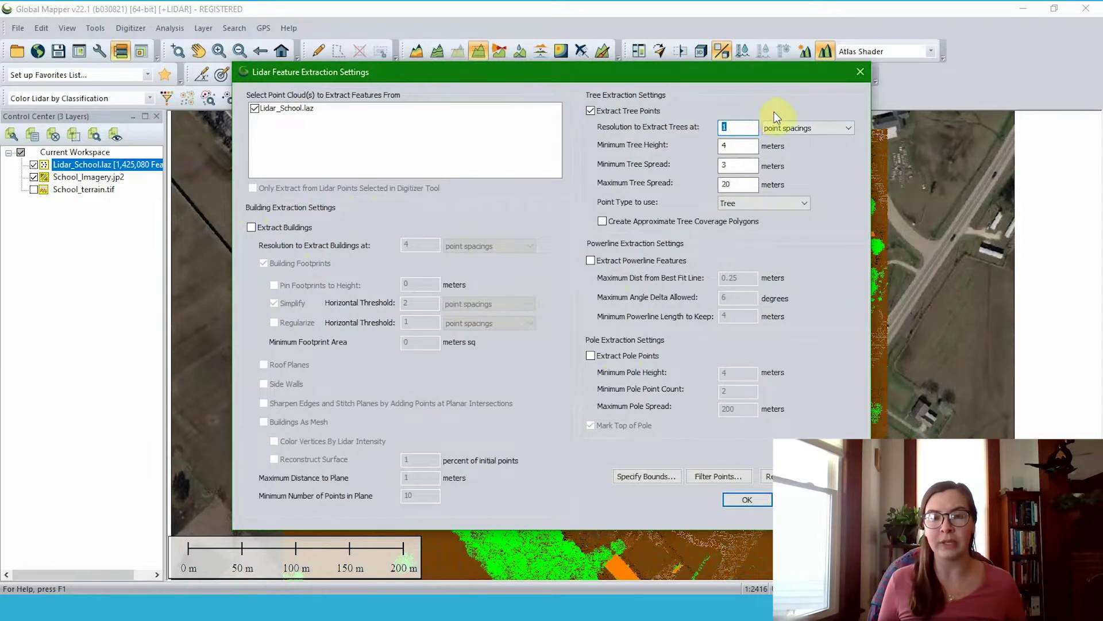
pyautogui.click(799, 129)
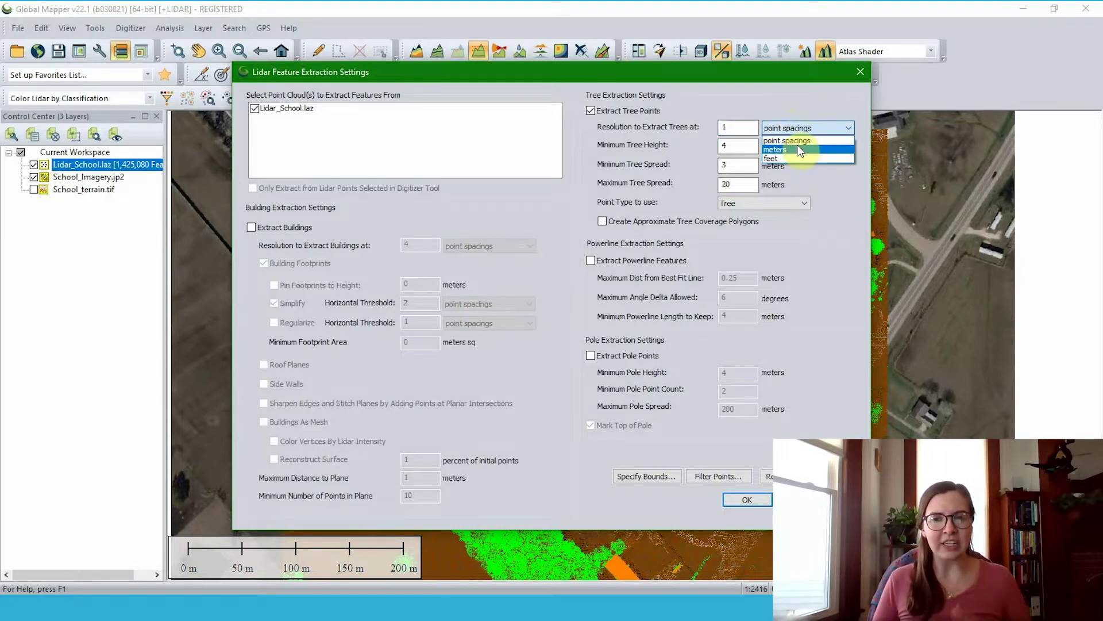
pyautogui.click(782, 99)
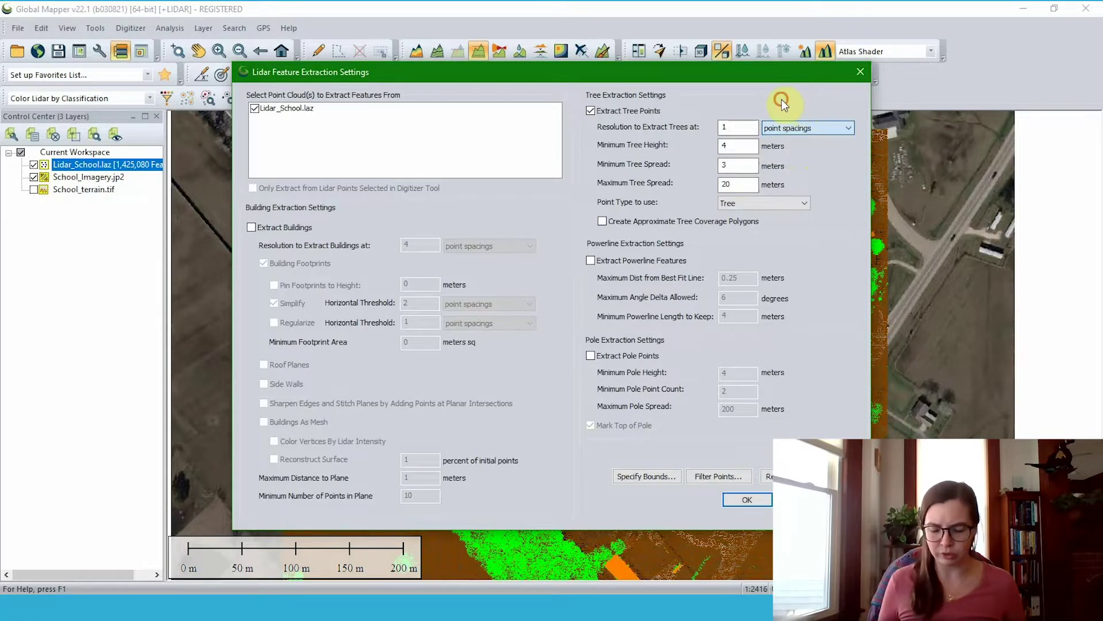
pyautogui.moveTo(732, 149); pyautogui.dragTo(713, 150)
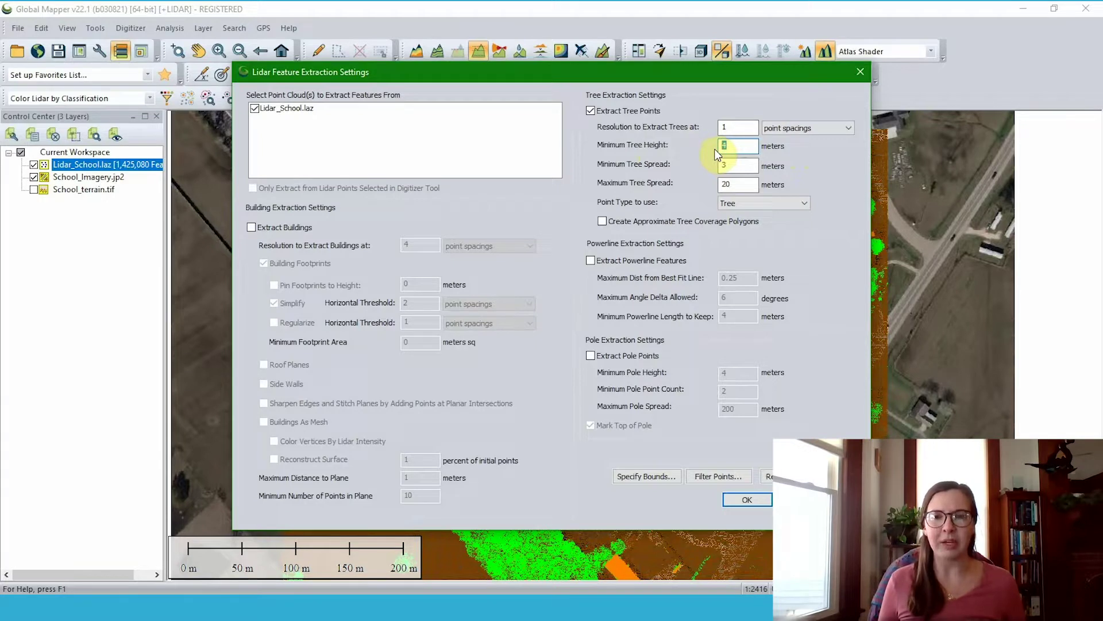
pyautogui.write('3')
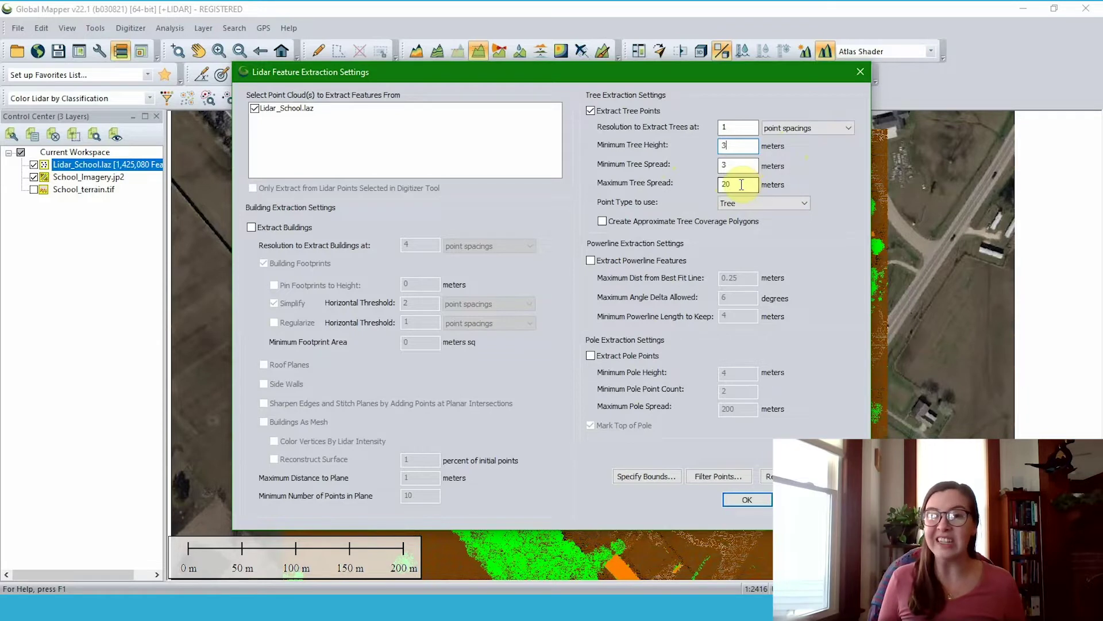
# Set the maximum tree spread to 10 m for tree point extraction.
pyautogui.doubleClick(730, 167)
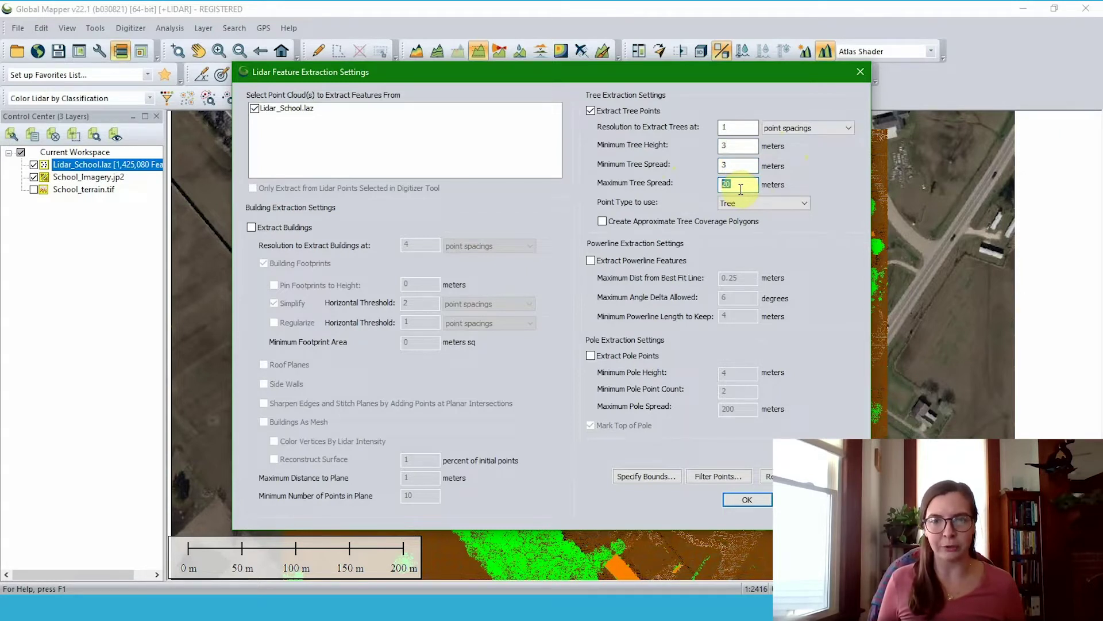
pyautogui.write('10')
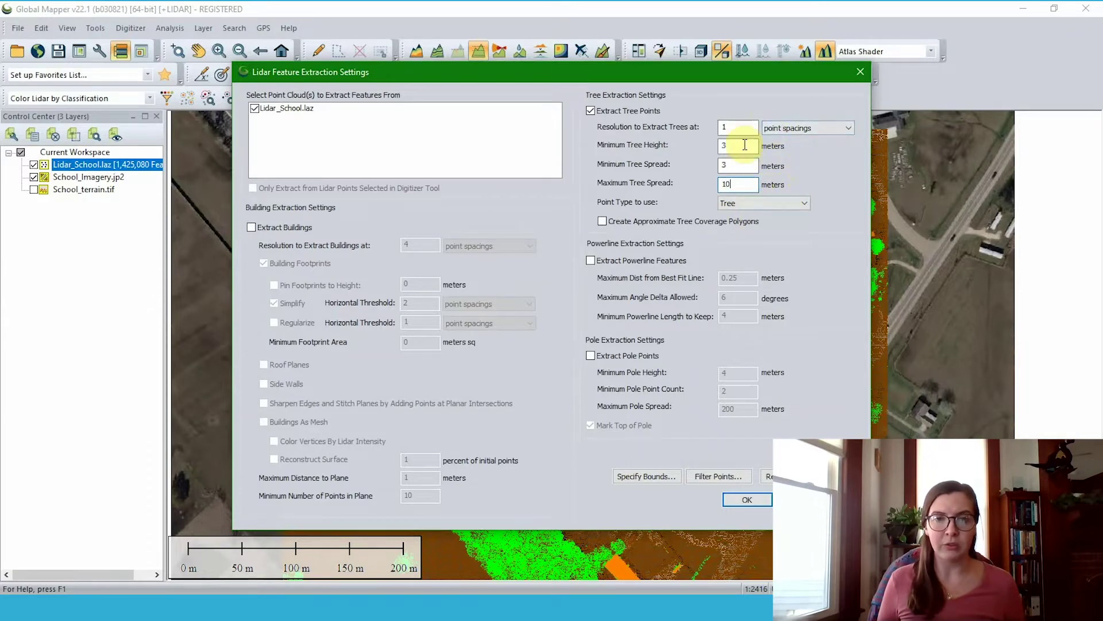
pyautogui.click(654, 477)
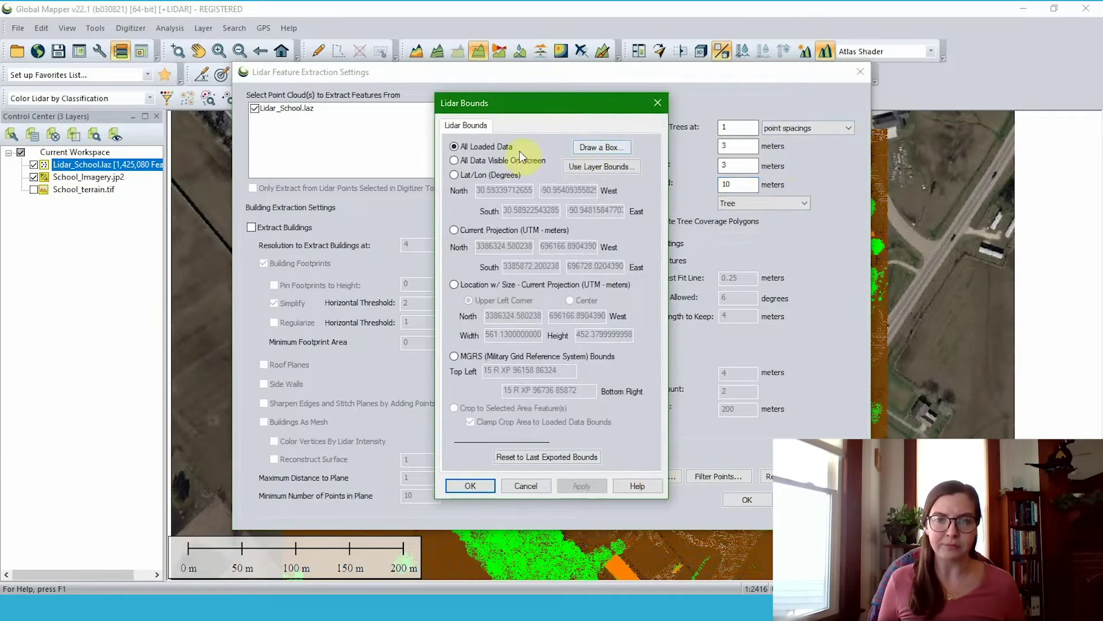
pyautogui.click(588, 147)
pyautogui.moveTo(626, 216); pyautogui.dragTo(668, 274)
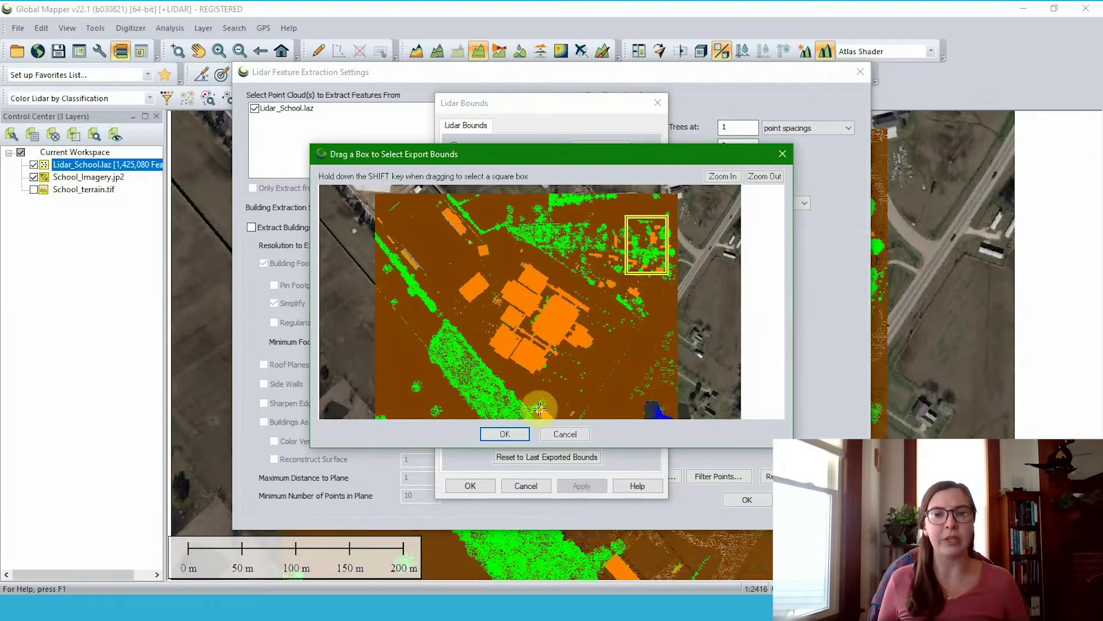
pyautogui.click(783, 153)
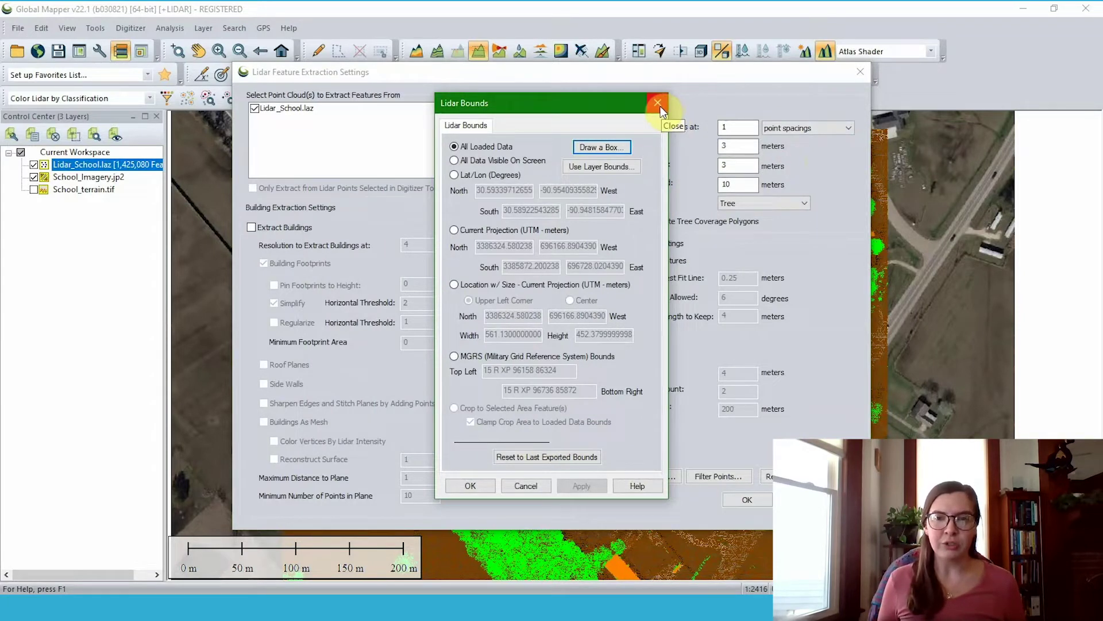
pyautogui.click(659, 104)
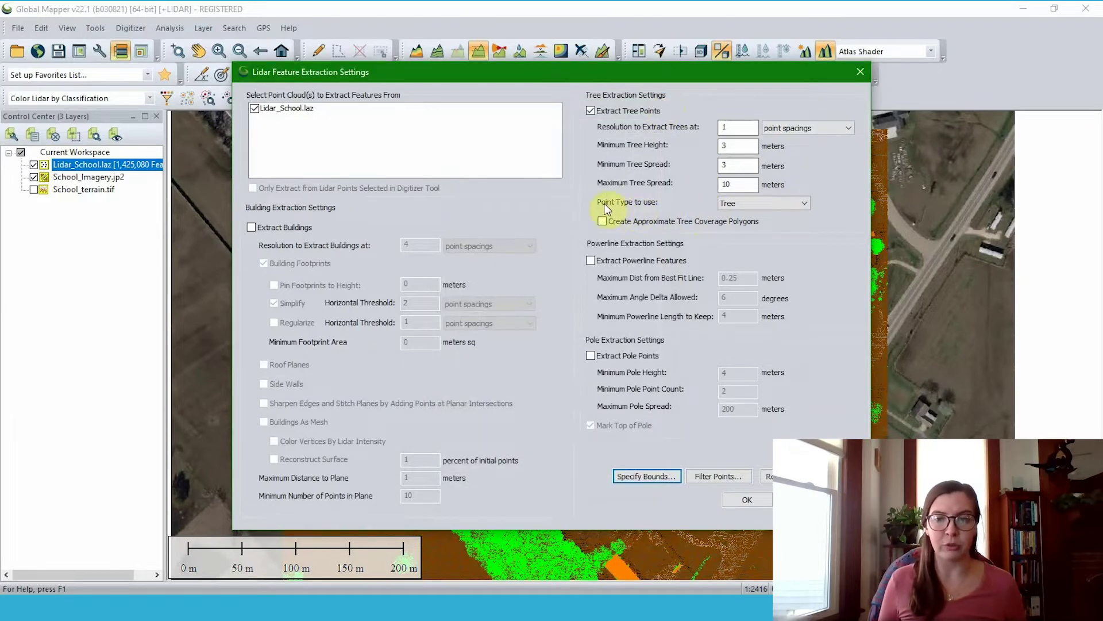
# Keep Tree as the extracted point type and enable Create Approximate Tree Coverage Polygons.
pyautogui.click(727, 204)
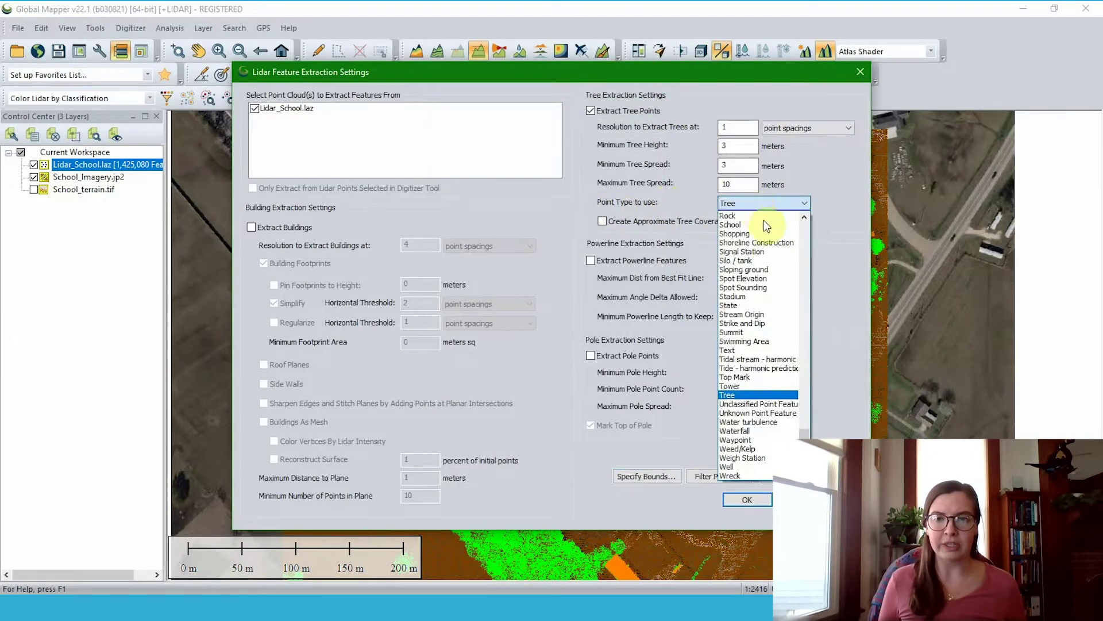
pyautogui.click(775, 396)
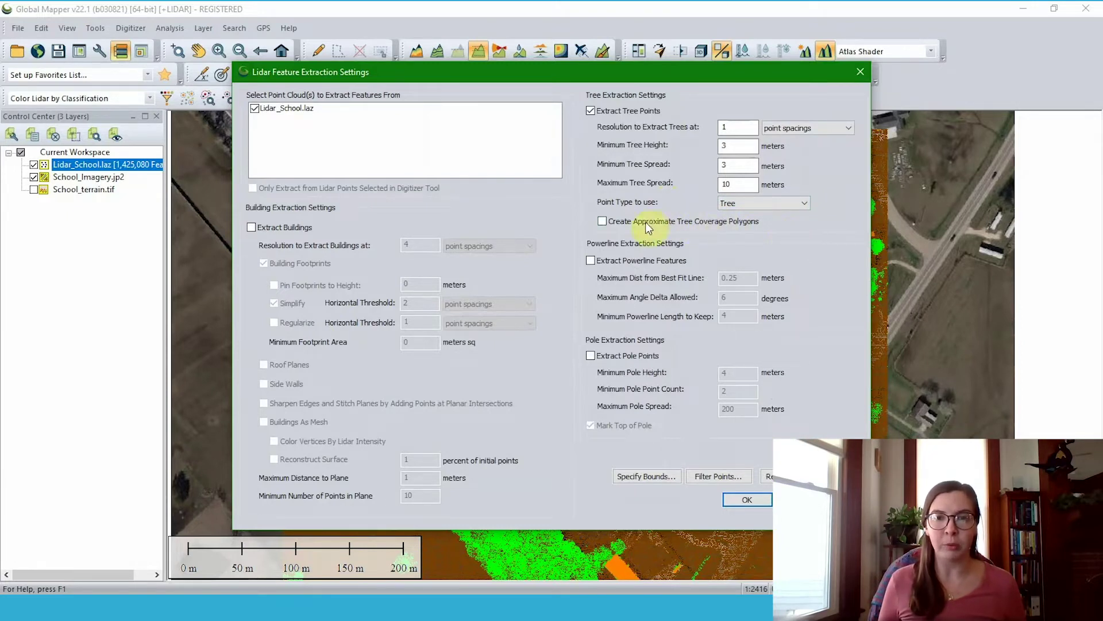
pyautogui.click(603, 224)
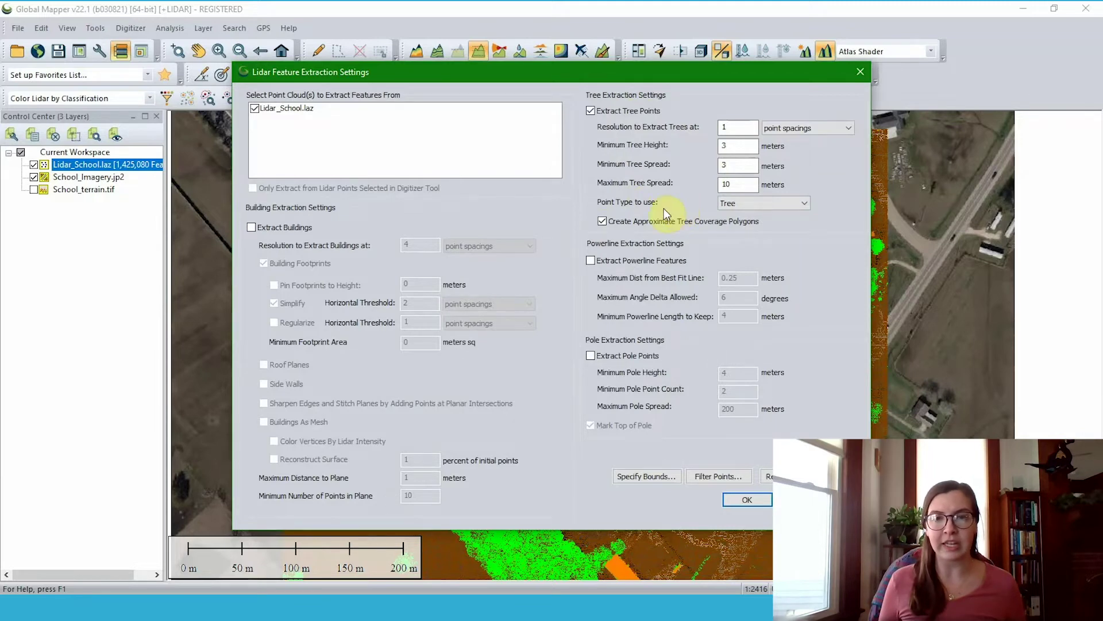
# Accept the point filter unchanged and run the extraction, adding 3,240 Extracted Trees features.
pyautogui.click(713, 478)
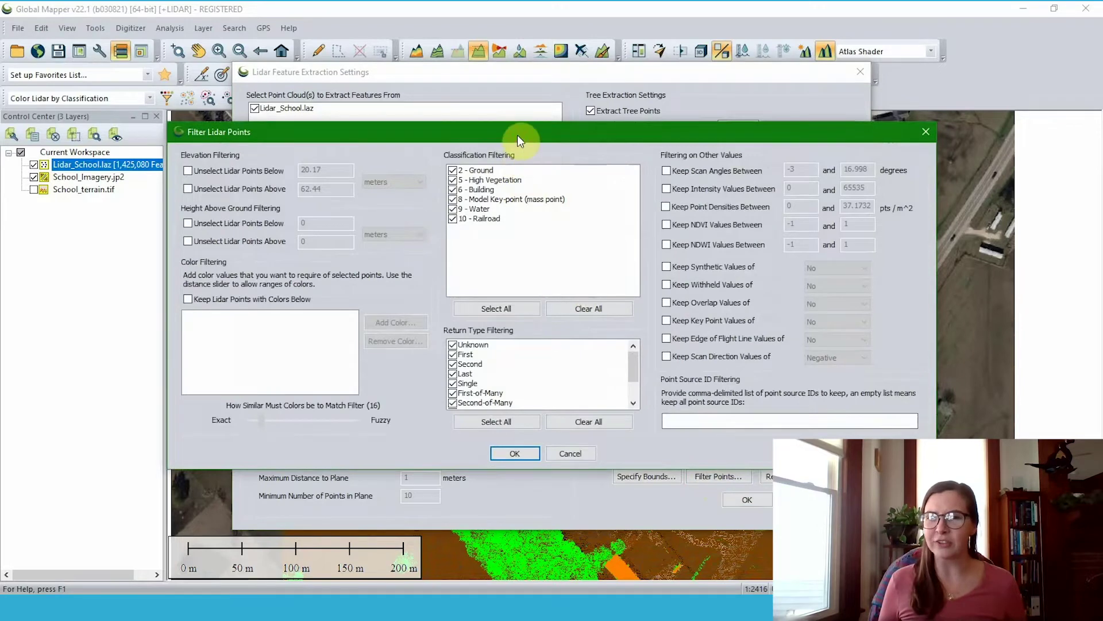
pyautogui.moveTo(517, 135); pyautogui.dragTo(519, 118)
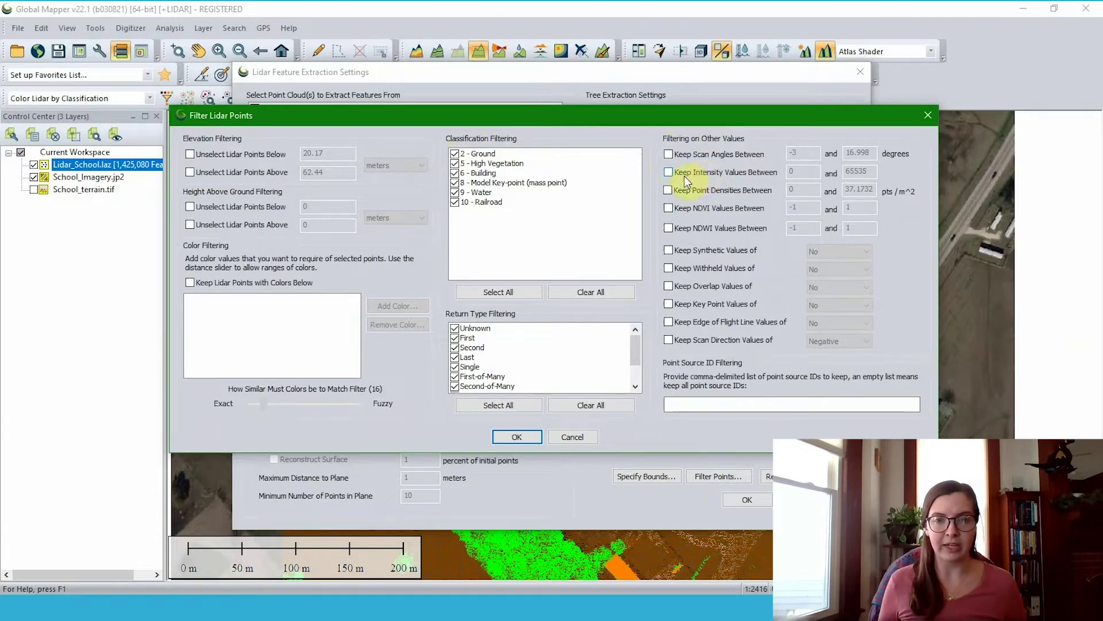
pyautogui.click(517, 437)
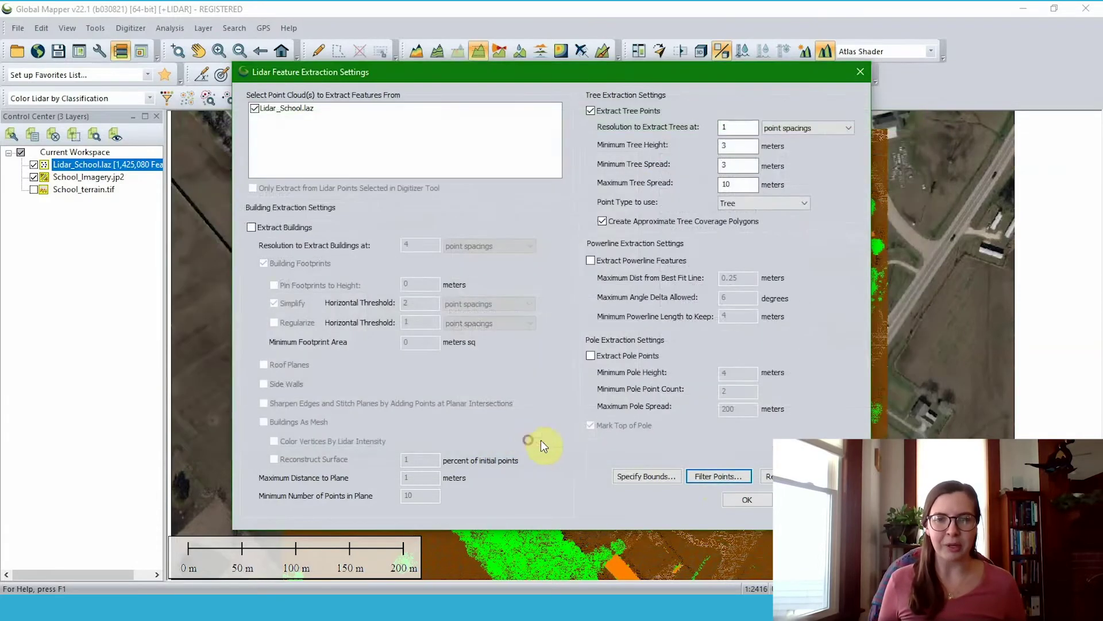
pyautogui.click(748, 500)
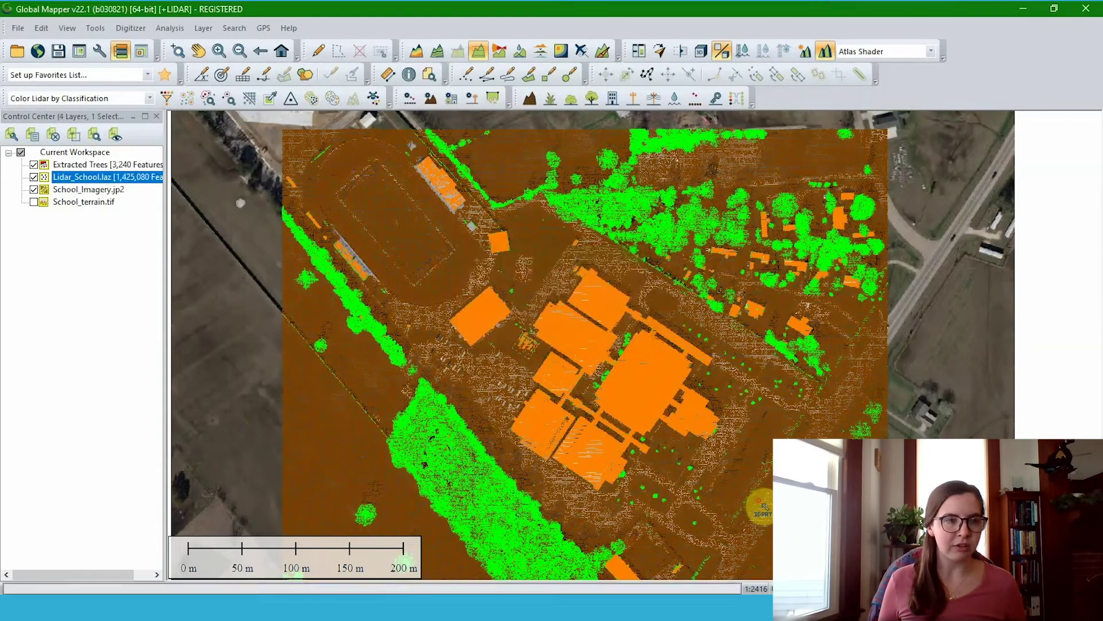
# Zoom into the wooded area and hide the School_Imagery.jp2 layer.
pyautogui.moveTo(567, 441); pyautogui.dragTo(571, 398)
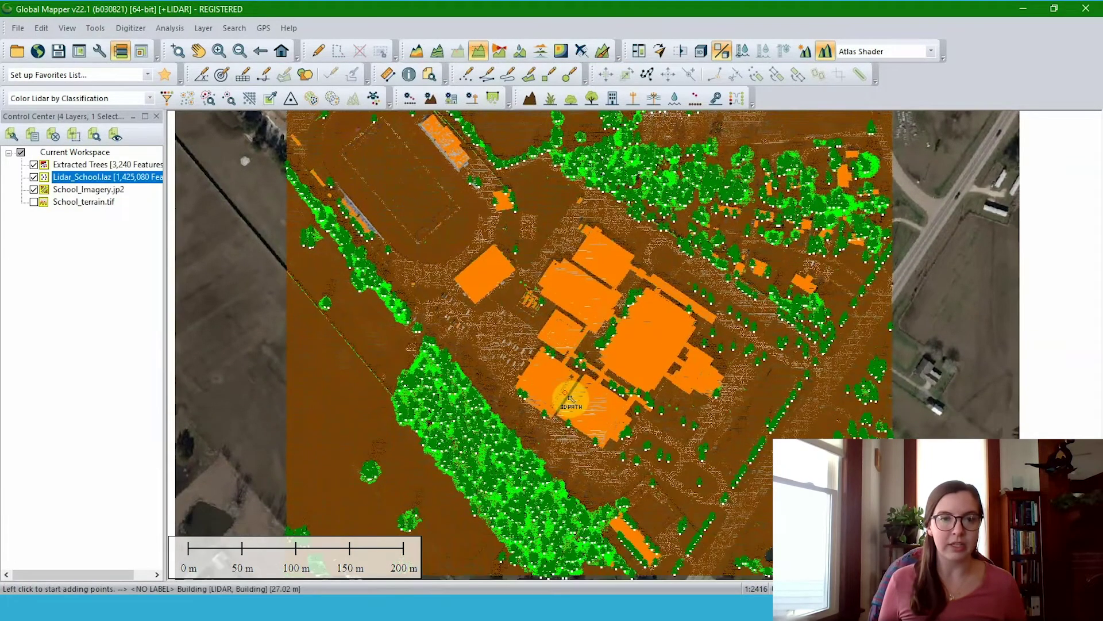
pyautogui.scroll(2, 439, 402)
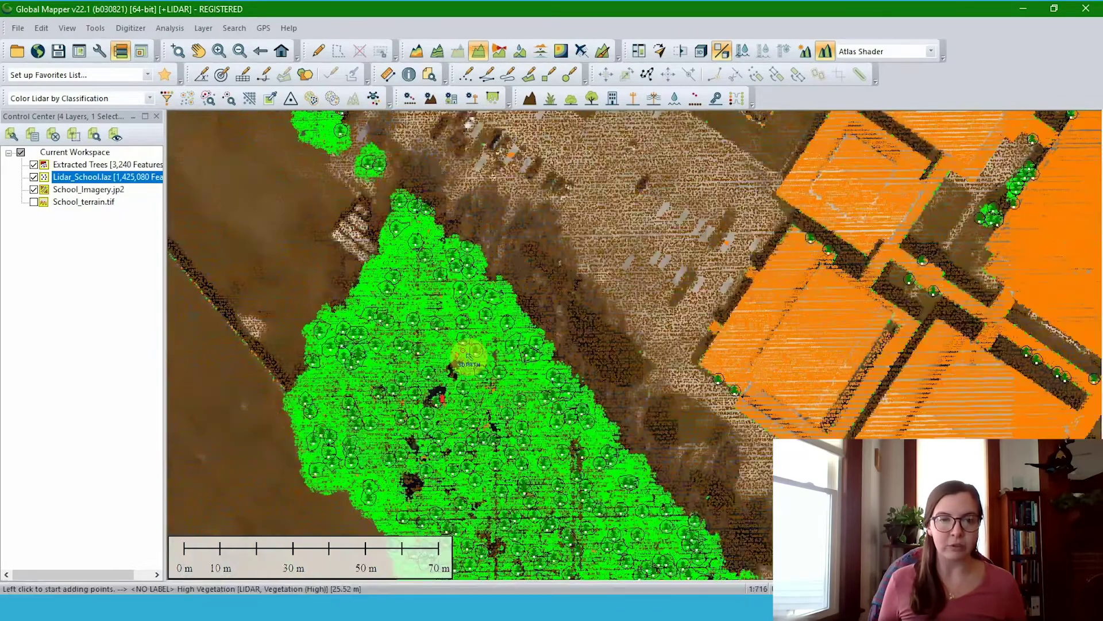
pyautogui.scroll(2, 469, 356)
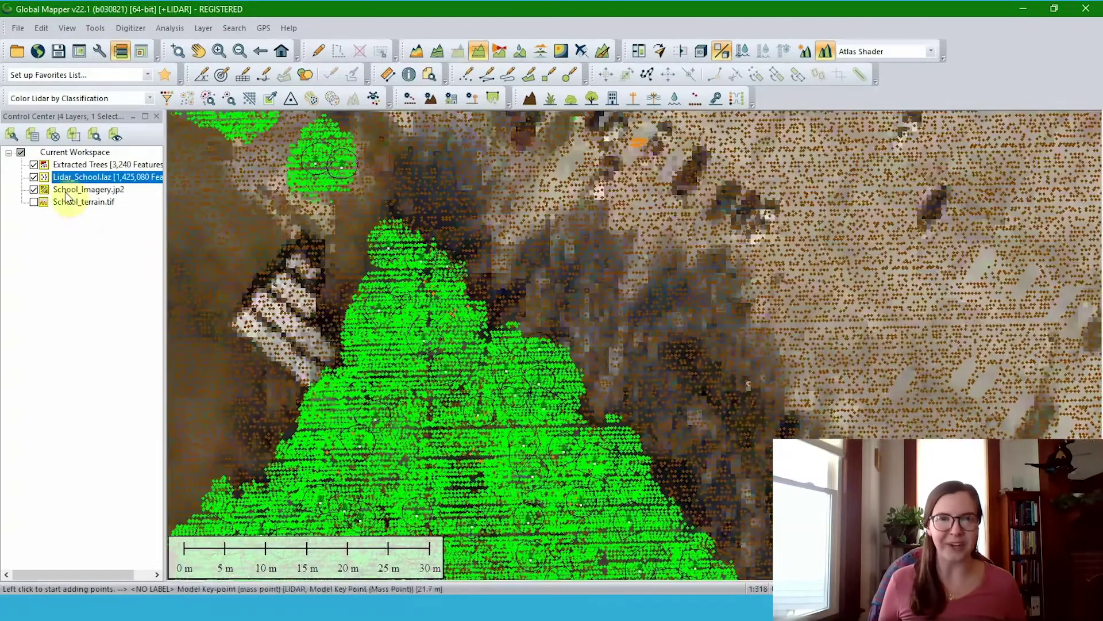
pyautogui.click(34, 189)
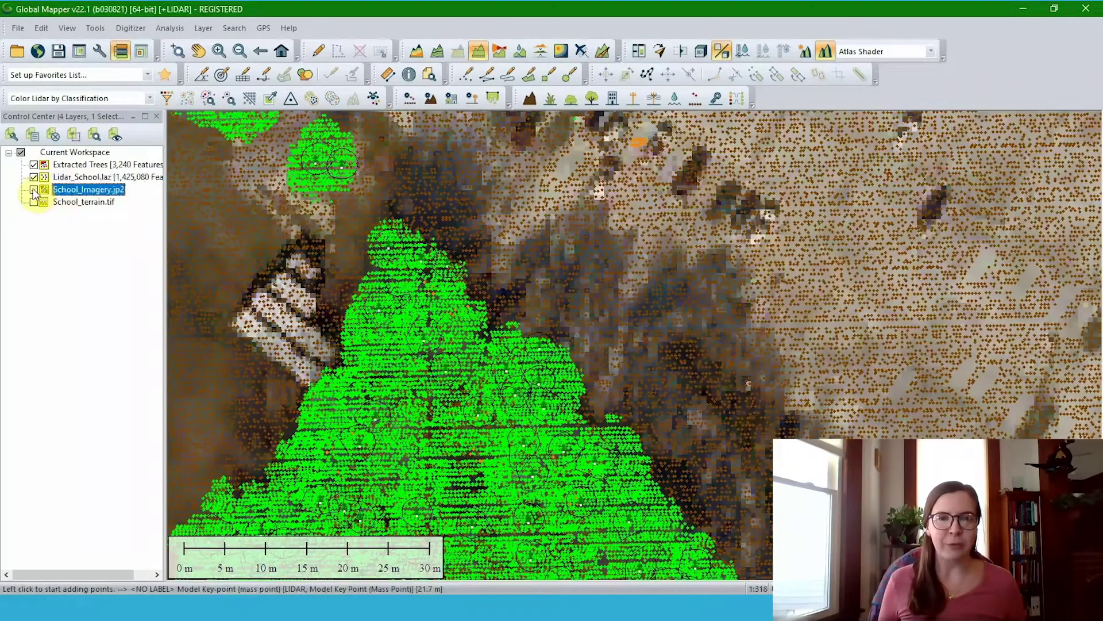
pyautogui.scroll(3, 326, 179)
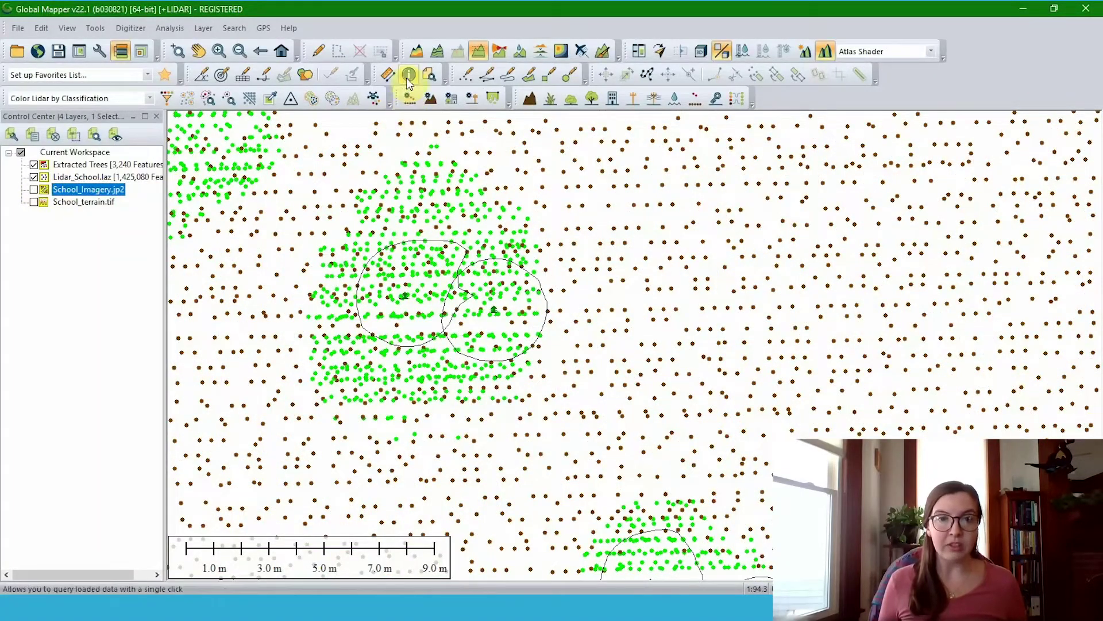
# Inspect the attributes of an extracted tree point and its crown coverage polygon.
pyautogui.click(408, 75)
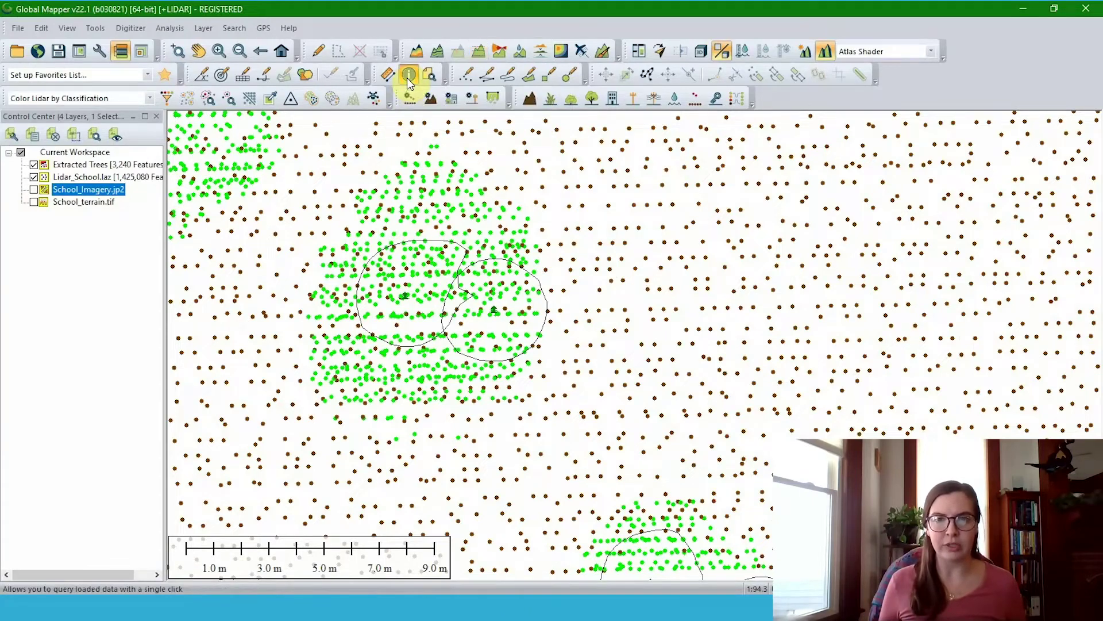
pyautogui.scroll(2, 407, 300)
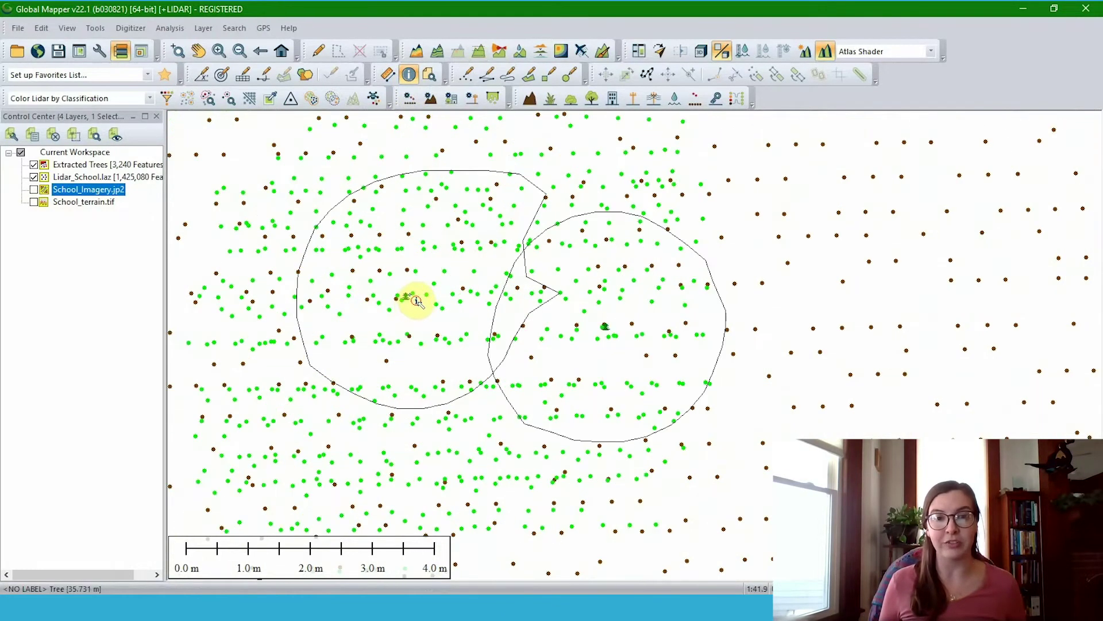
pyautogui.click(415, 302)
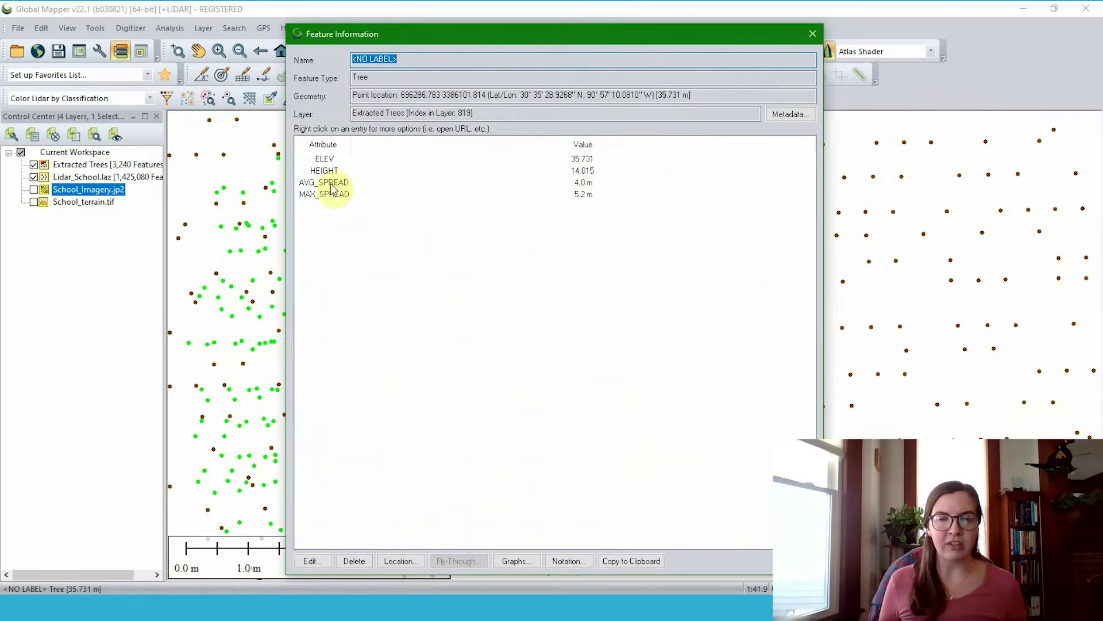
pyautogui.click(812, 33)
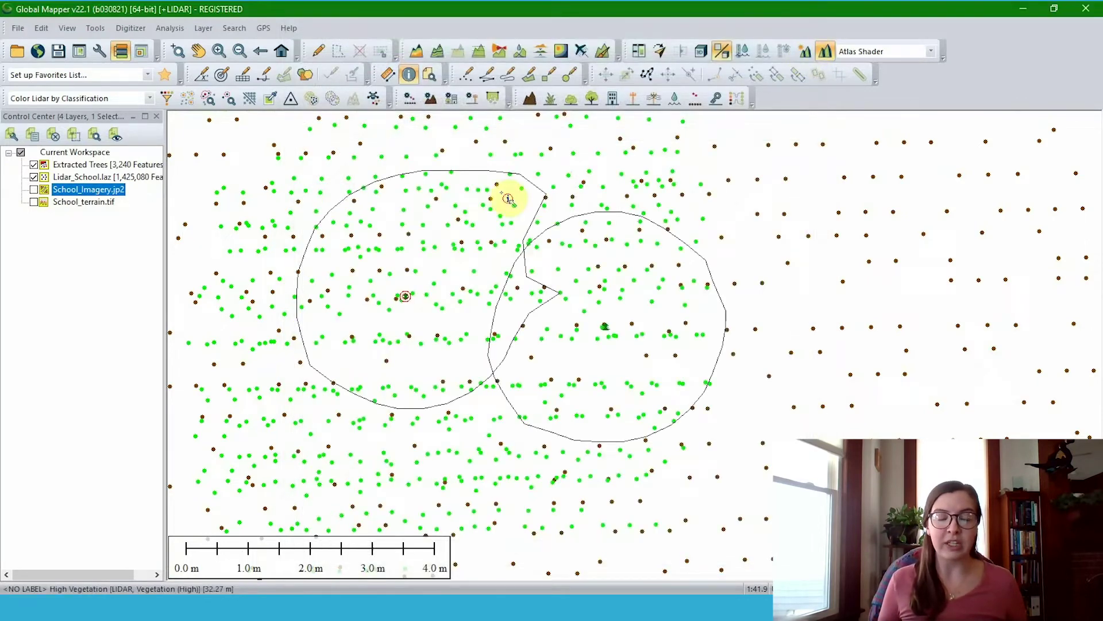
pyautogui.click(476, 177)
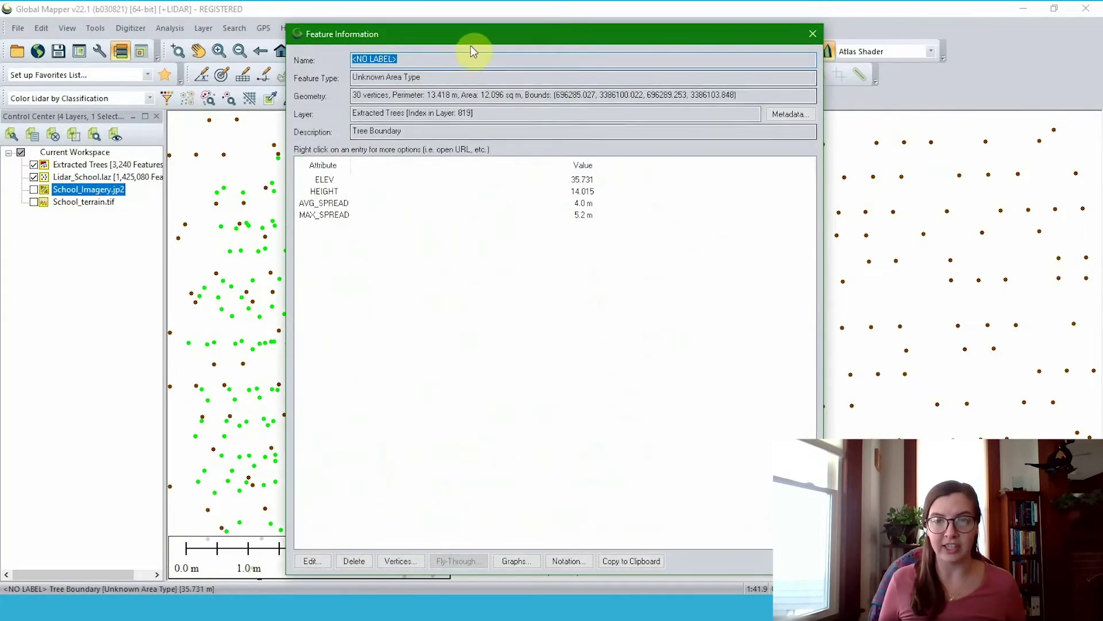
pyautogui.moveTo(471, 47); pyautogui.dragTo(410, 239)
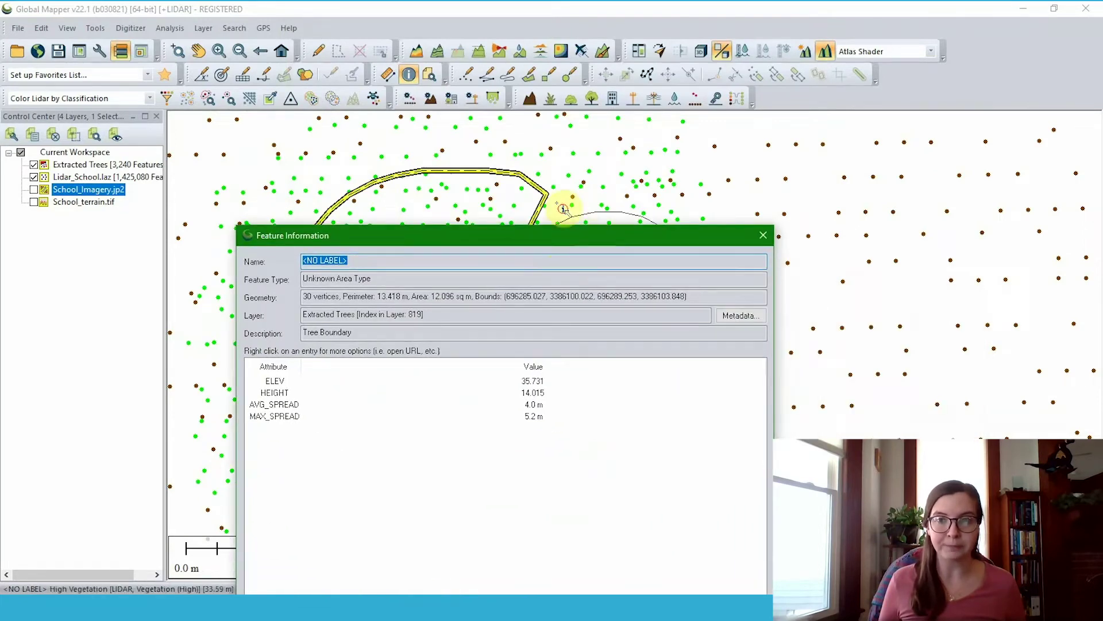
pyautogui.click(762, 236)
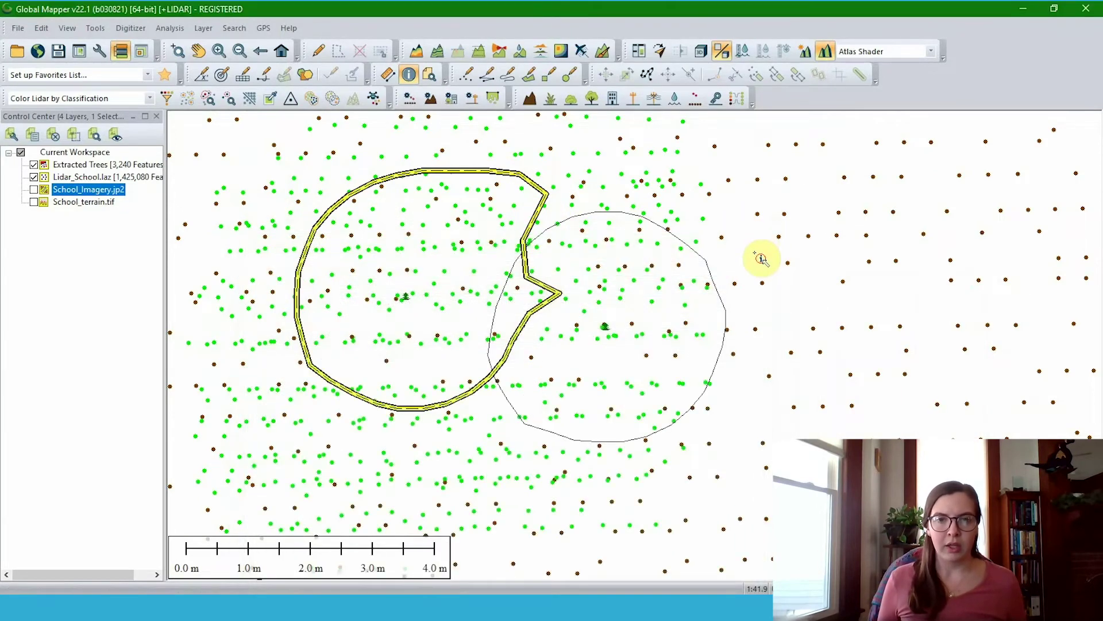
# Zoom out to the full lidar extent, then zoom in on the tree strip near the buildings.
pyautogui.scroll(-6, 764, 271)
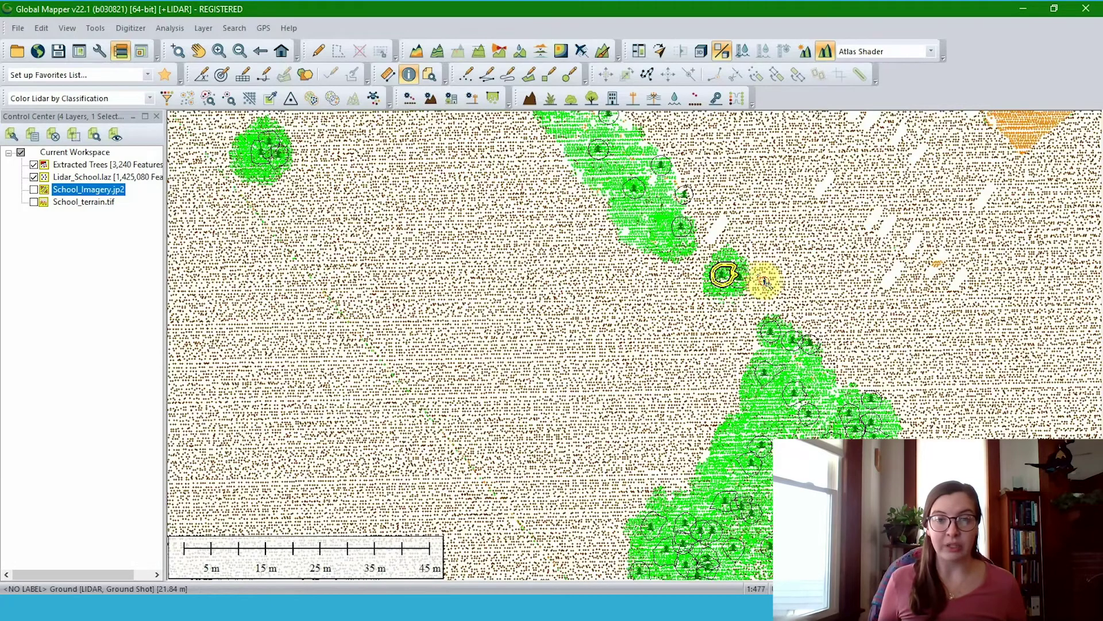
pyautogui.scroll(-3, 765, 281)
pyautogui.click(282, 51)
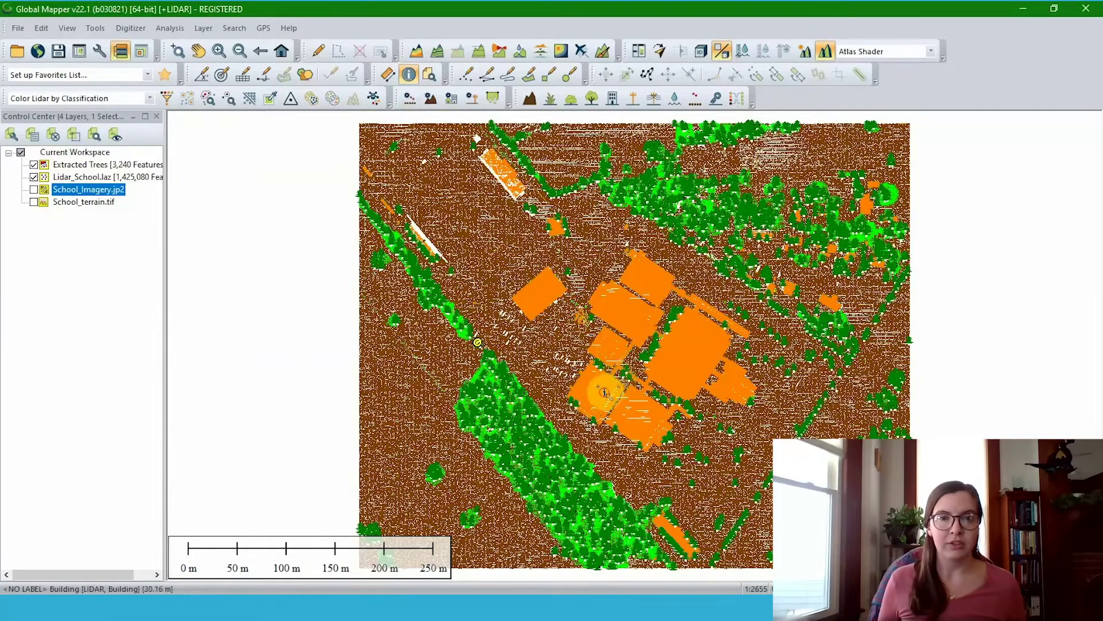
pyautogui.scroll(3, 527, 415)
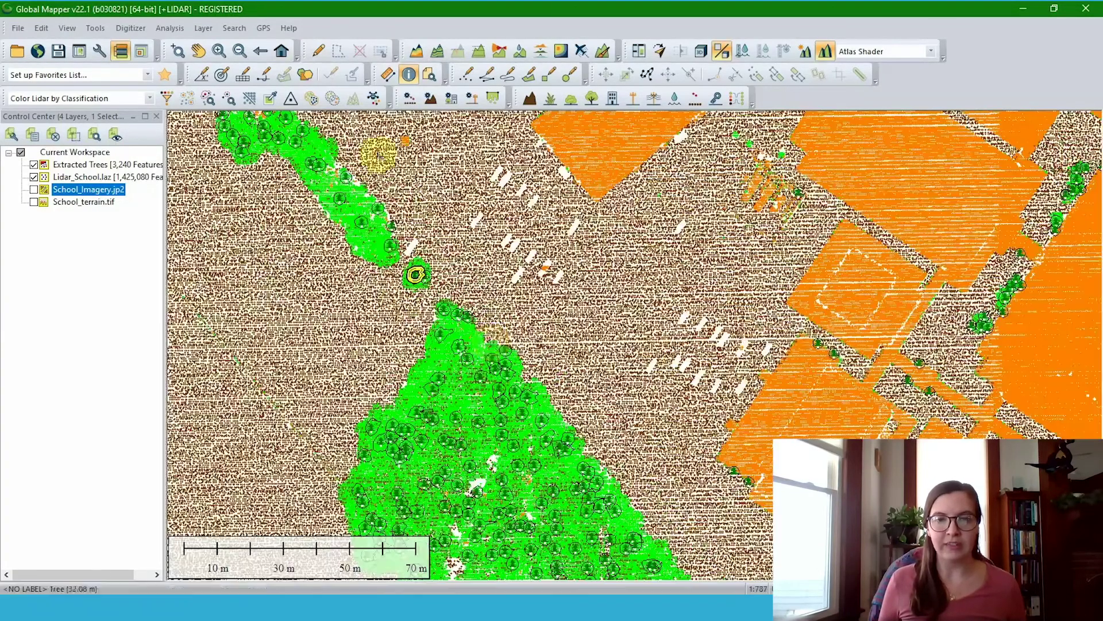
pyautogui.click(100, 51)
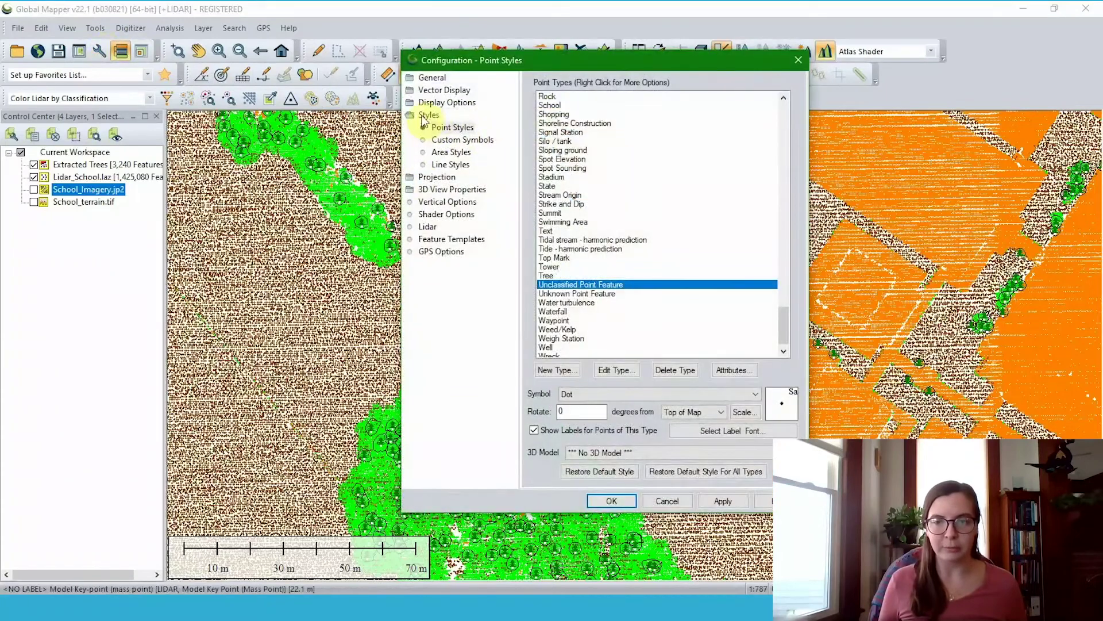
# Change the Tree point style's 3D model to Tree (Simple).
pyautogui.click(556, 276)
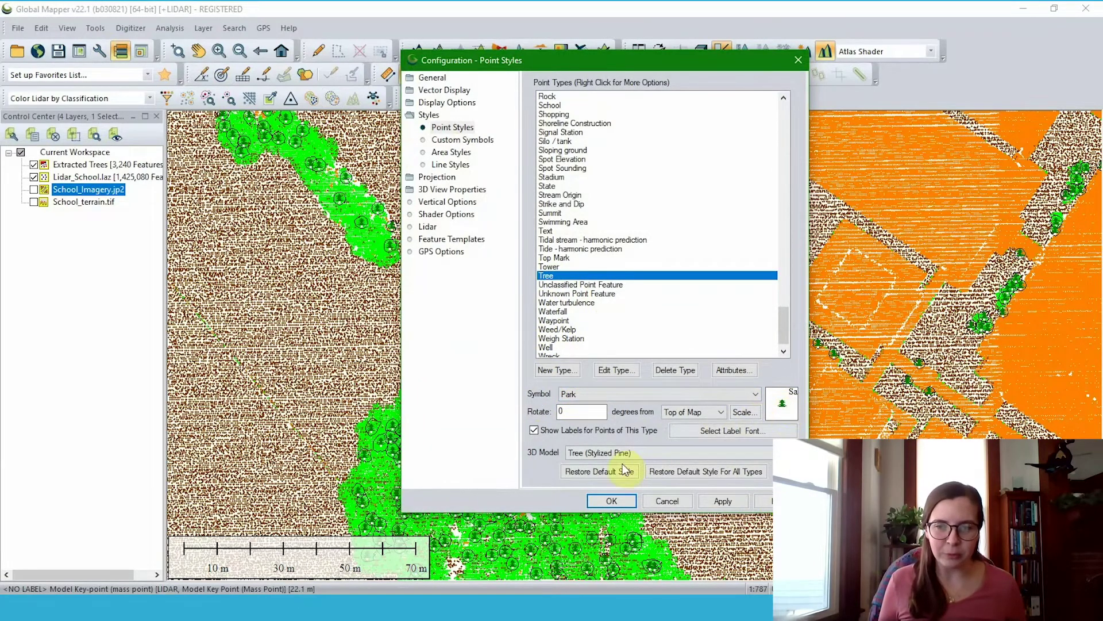
pyautogui.click(581, 453)
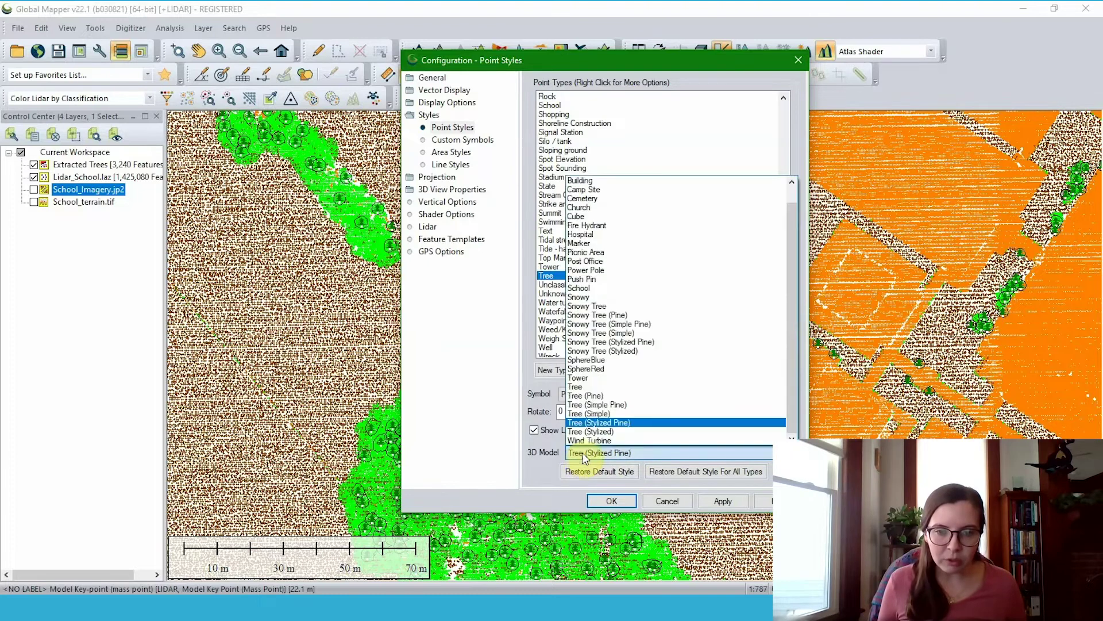
pyautogui.click(643, 414)
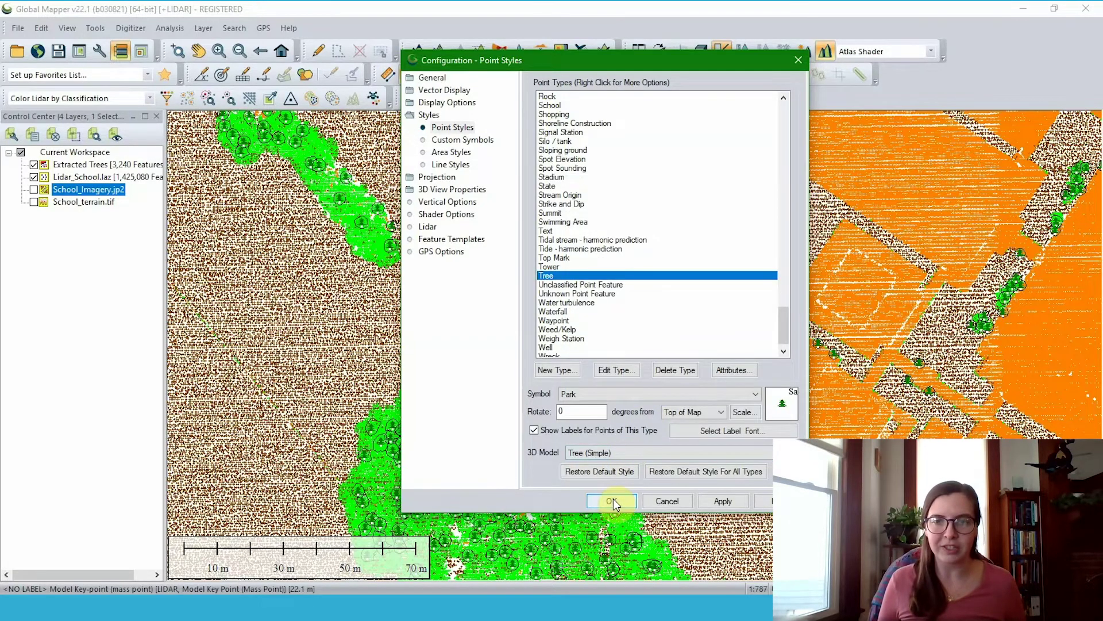
pyautogui.click(612, 501)
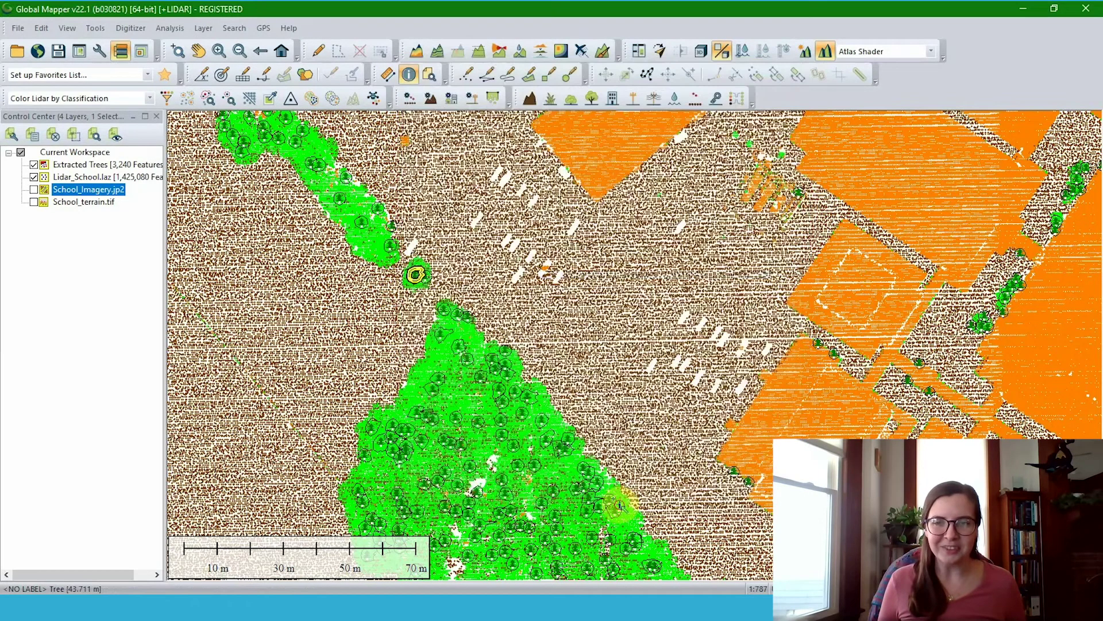
pyautogui.click(700, 56)
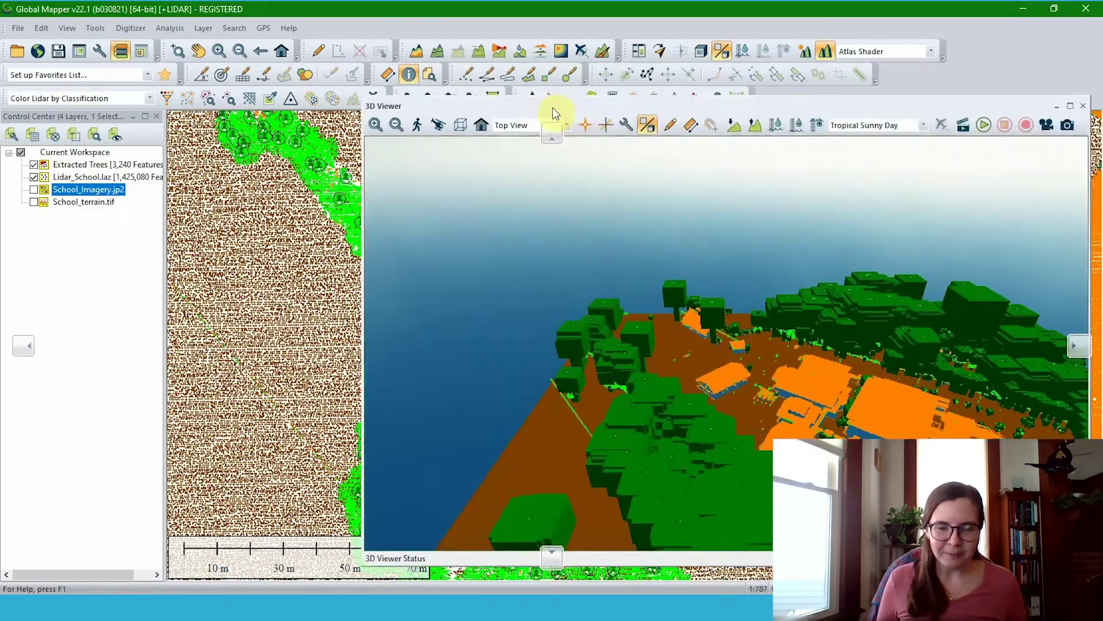
# Move the 3D Viewer aside and orbit and zoom to see the simple tree models around the school.
pyautogui.moveTo(554, 109); pyautogui.dragTo(381, 90)
pyautogui.moveTo(584, 296); pyautogui.dragTo(491, 312)
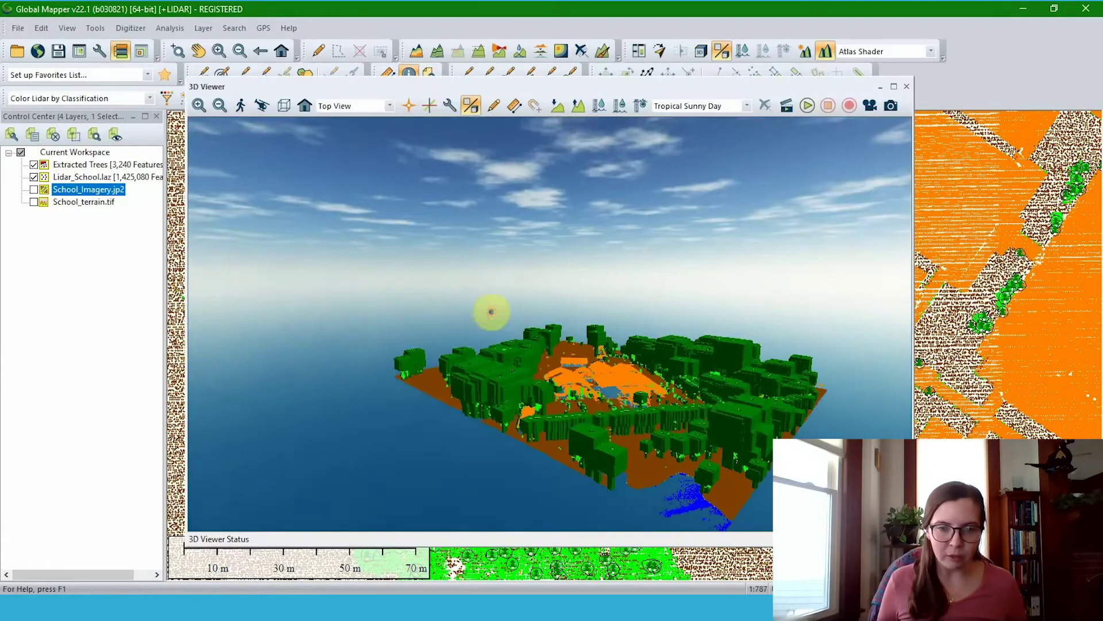
pyautogui.scroll(10, 606, 416)
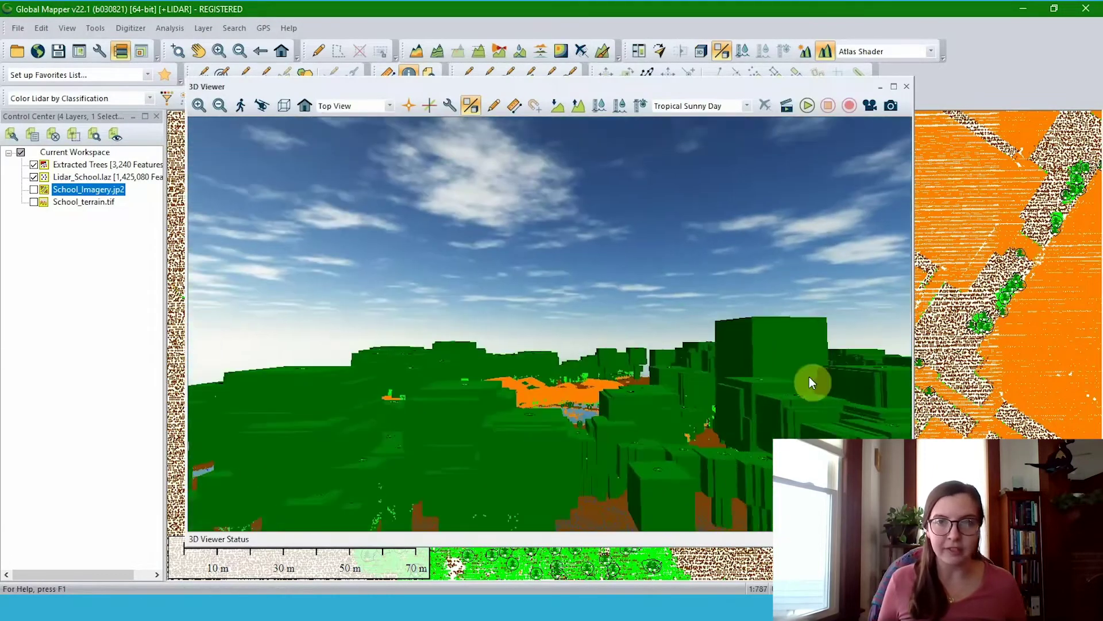
pyautogui.scroll(-10, 810, 382)
pyautogui.moveTo(594, 453); pyautogui.dragTo(522, 463)
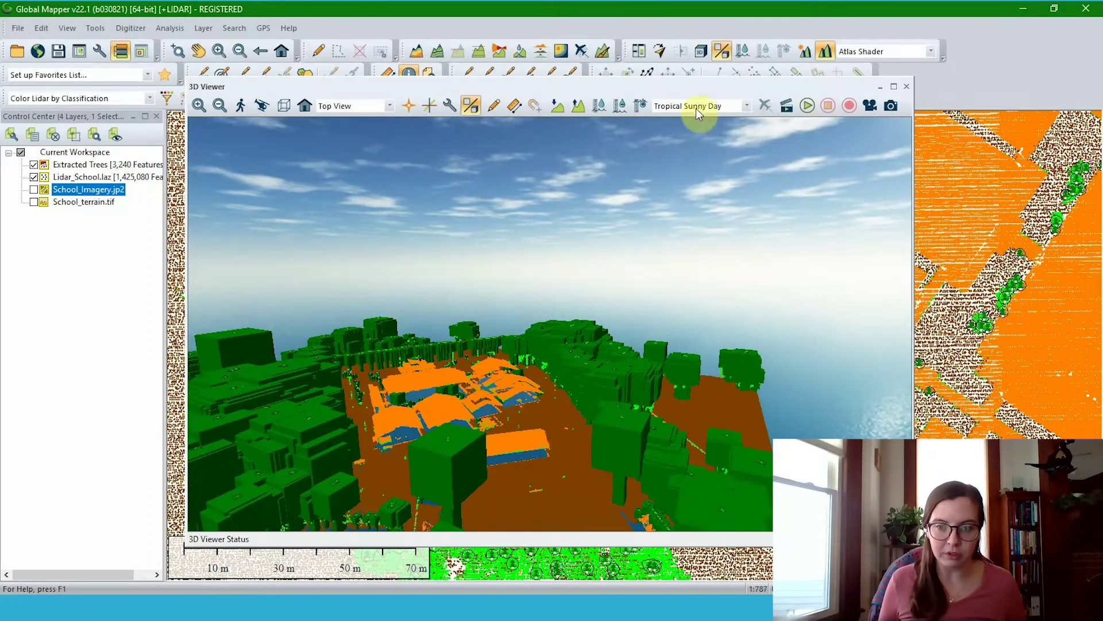
pyautogui.click(98, 52)
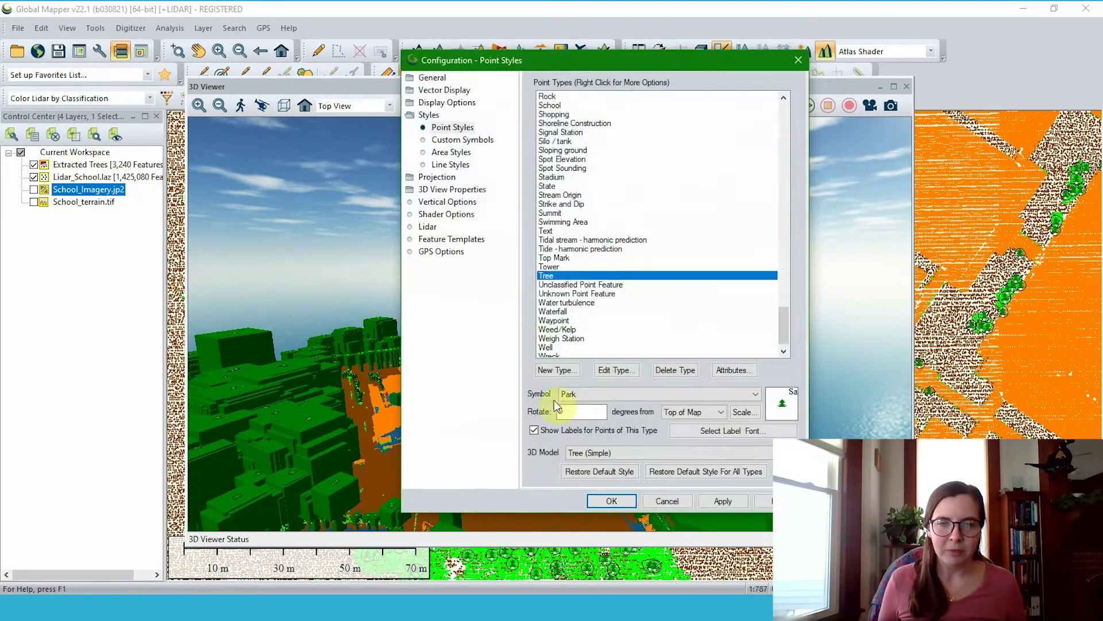
# Switch the Tree 3D model to Tree (Stylized Pine), view the pines in 3D, then close the viewer.
pyautogui.click(609, 453)
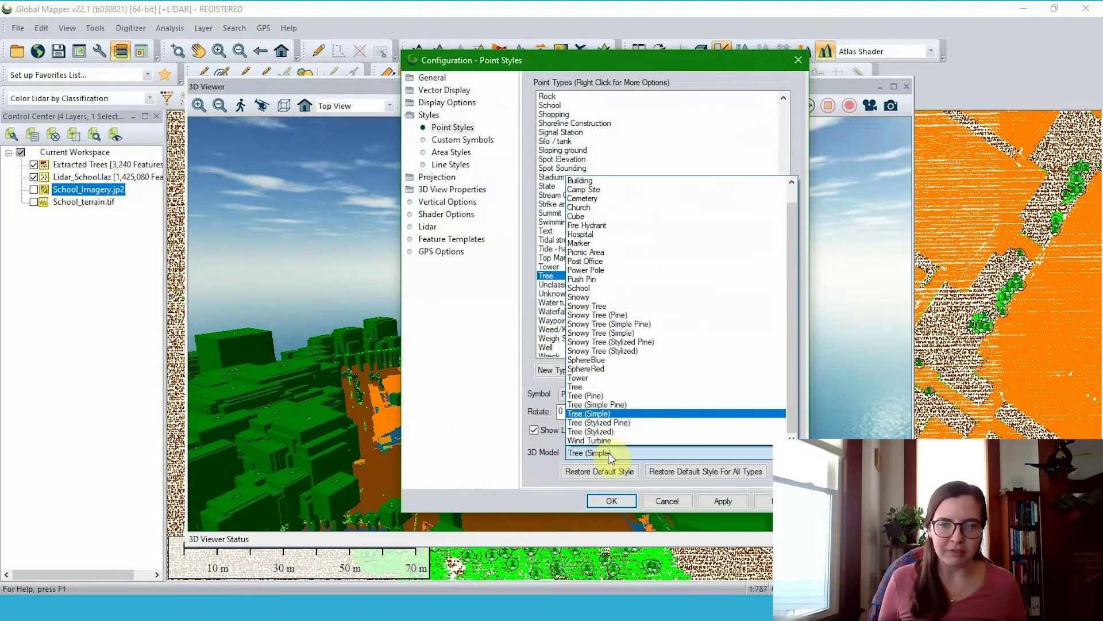
pyautogui.click(619, 423)
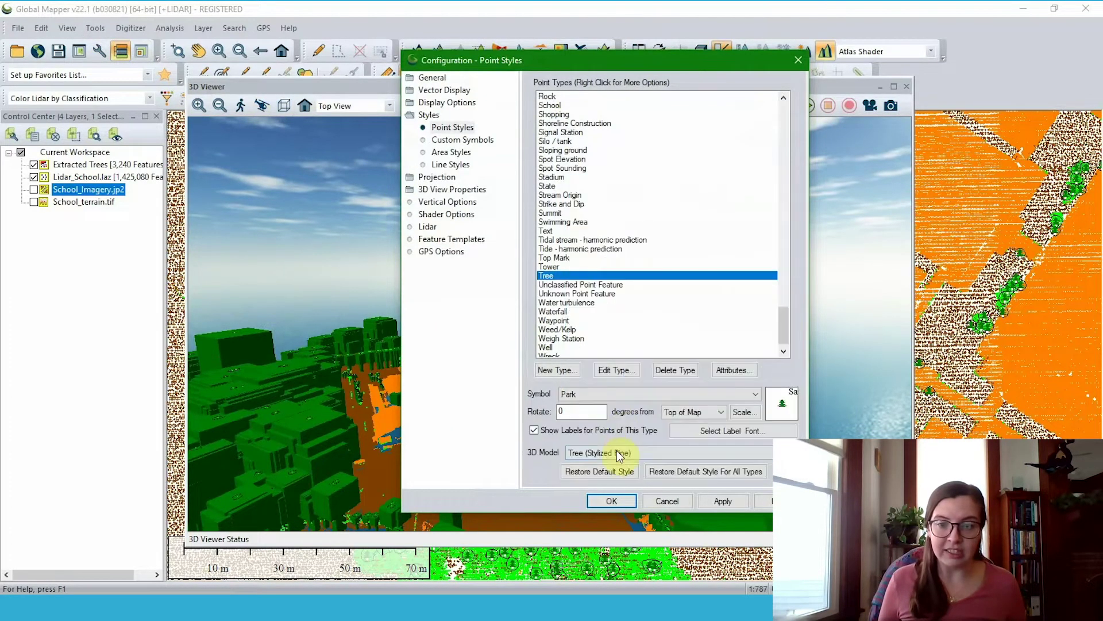
pyautogui.click(725, 500)
pyautogui.click(613, 501)
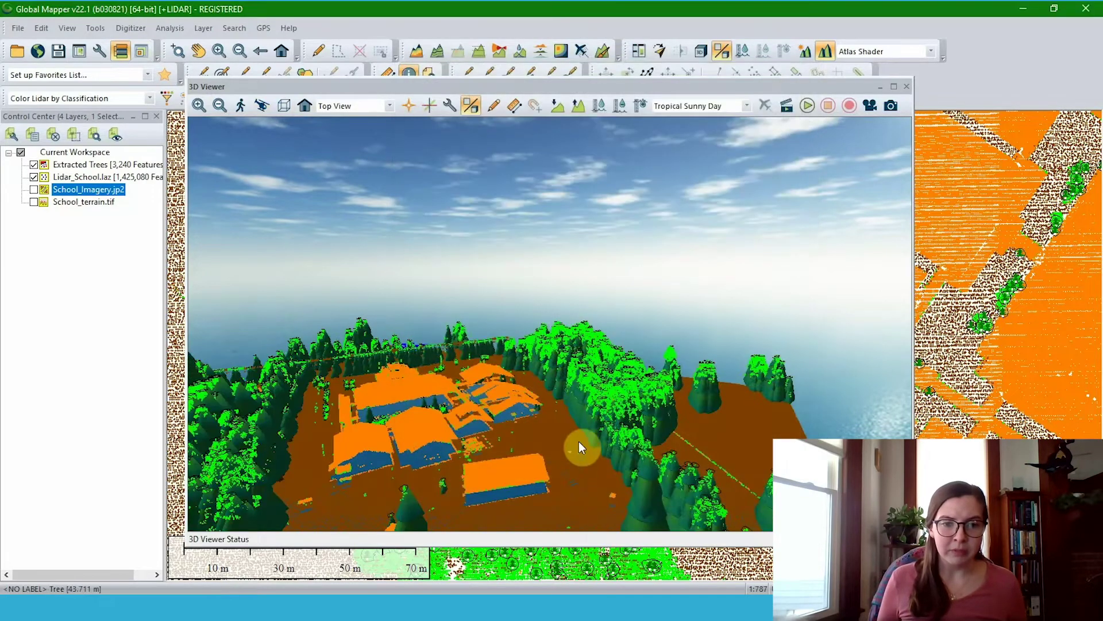
pyautogui.moveTo(520, 461); pyautogui.dragTo(405, 430)
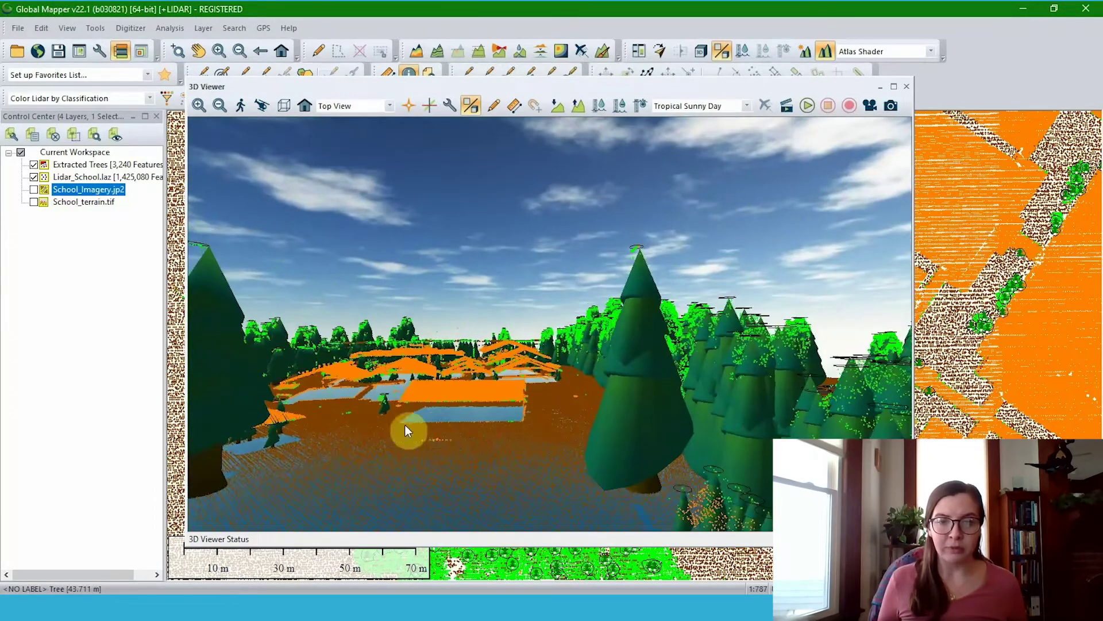
pyautogui.click(906, 86)
pyautogui.scroll(-3, 807, 362)
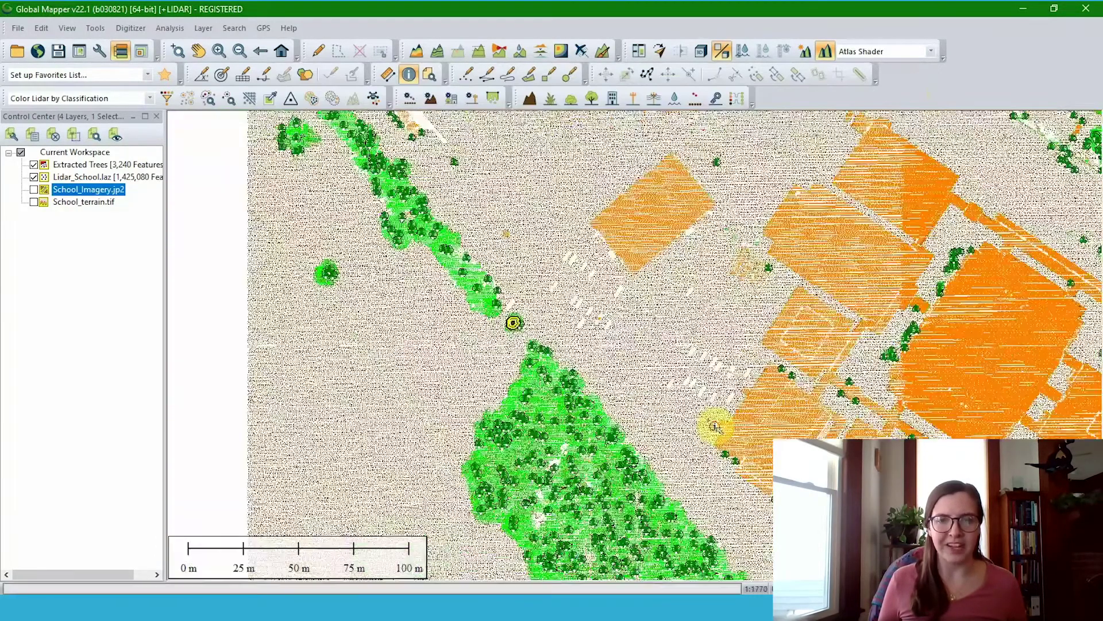
pyautogui.scroll(3, 660, 424)
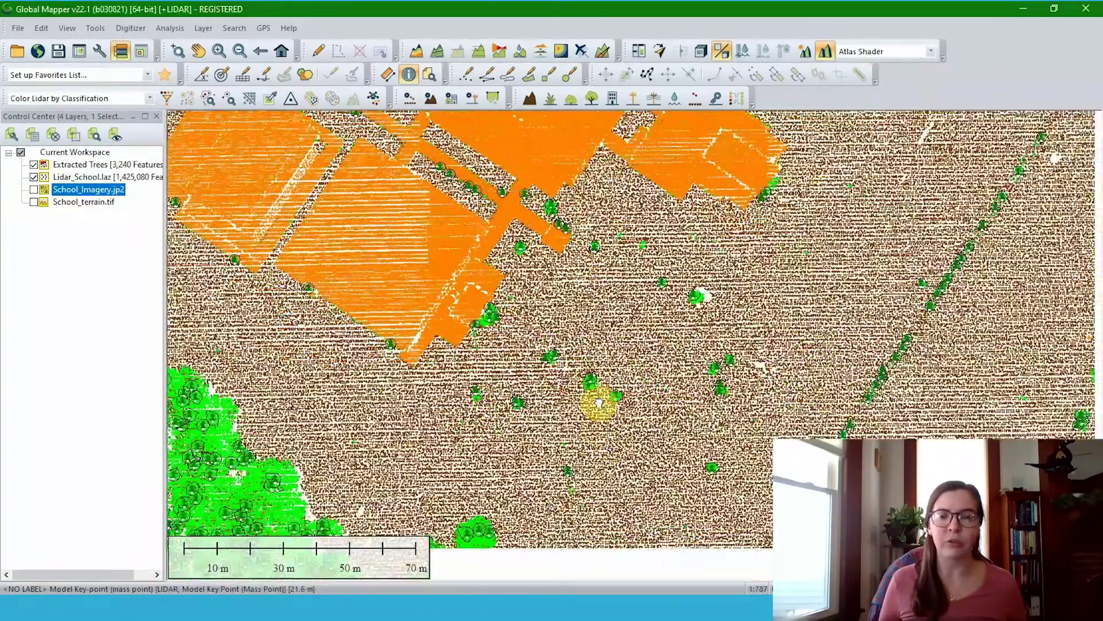
pyautogui.moveTo(592, 394); pyautogui.dragTo(602, 325)
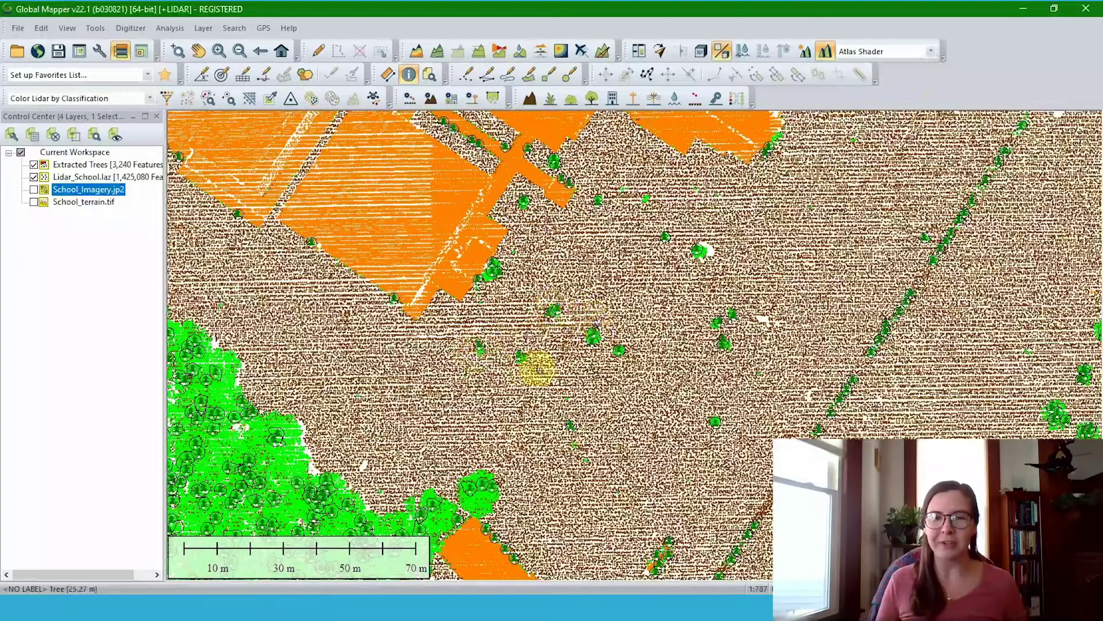
pyautogui.moveTo(488, 255); pyautogui.dragTo(524, 320)
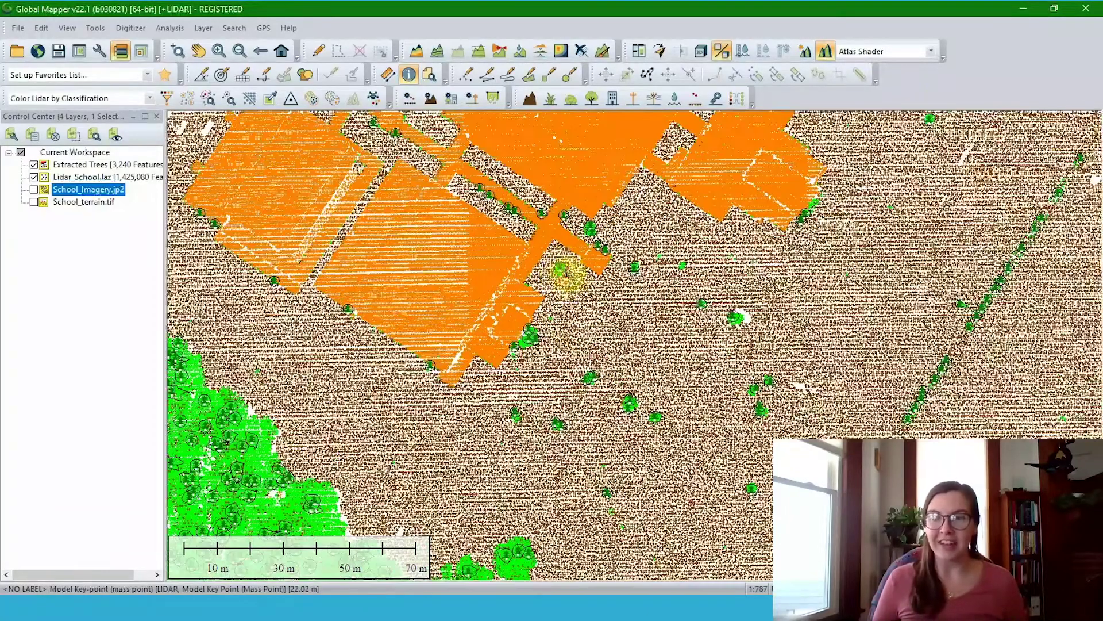
pyautogui.scroll(-3, 670, 374)
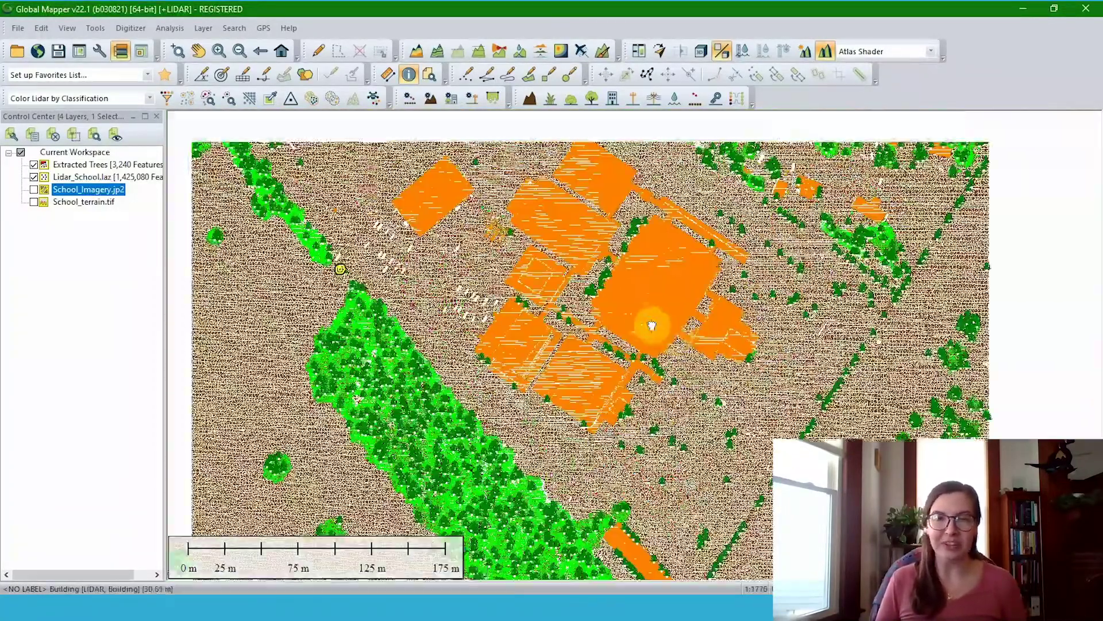